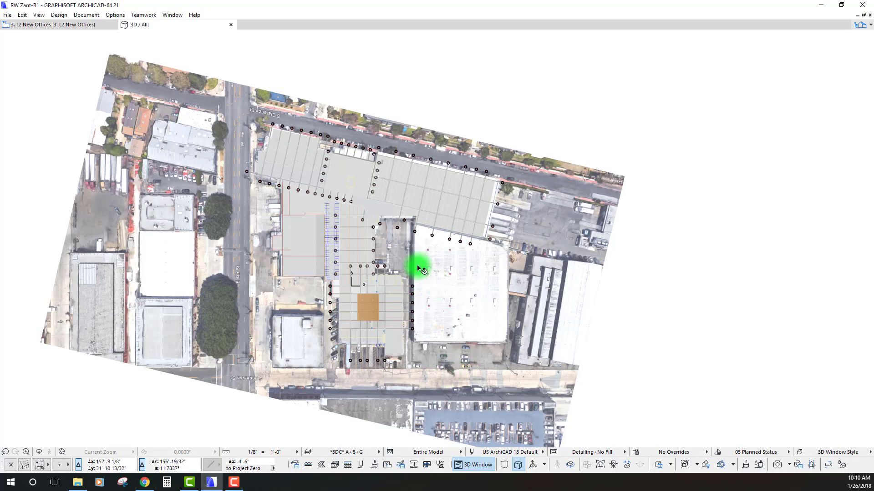
Tilt the site into an axonometric view and apply the Fade All Elements override
{"action": "middle_click_drag", "start_coordinate": [416, 267], "coordinate": [482, 244]}
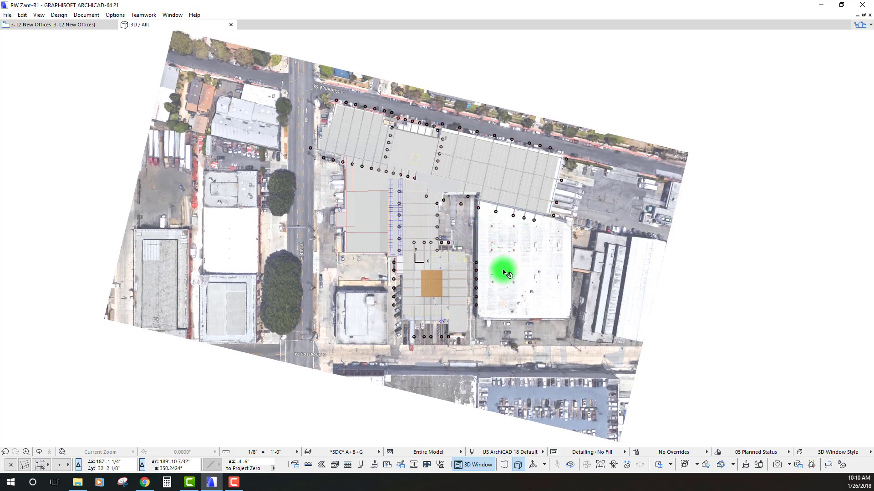
{"action": "middle_click_drag", "start_coordinate": [504, 273], "coordinate": [371, 179], "text": "shift"}
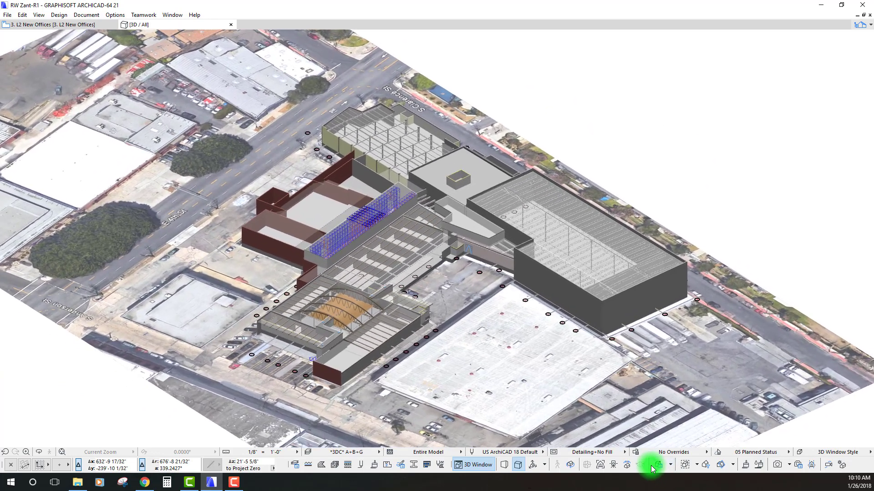
{"action": "left_click", "coordinate": [682, 453]}
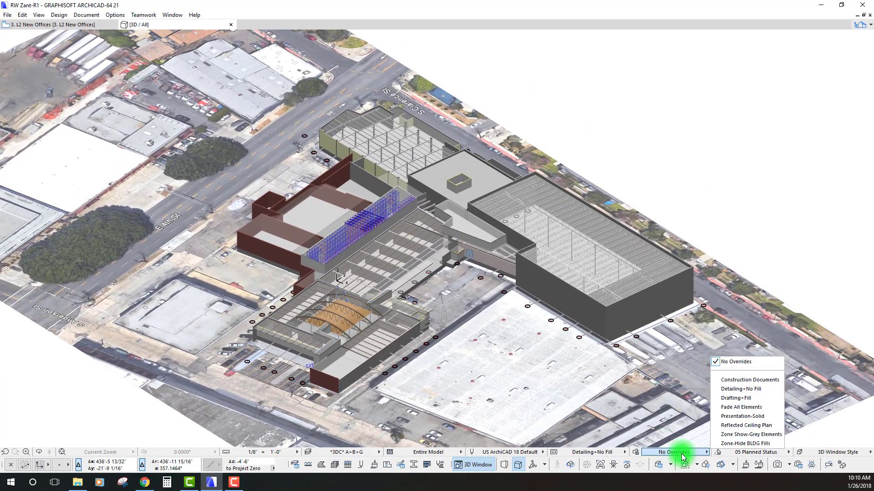
{"action": "left_click", "coordinate": [738, 408]}
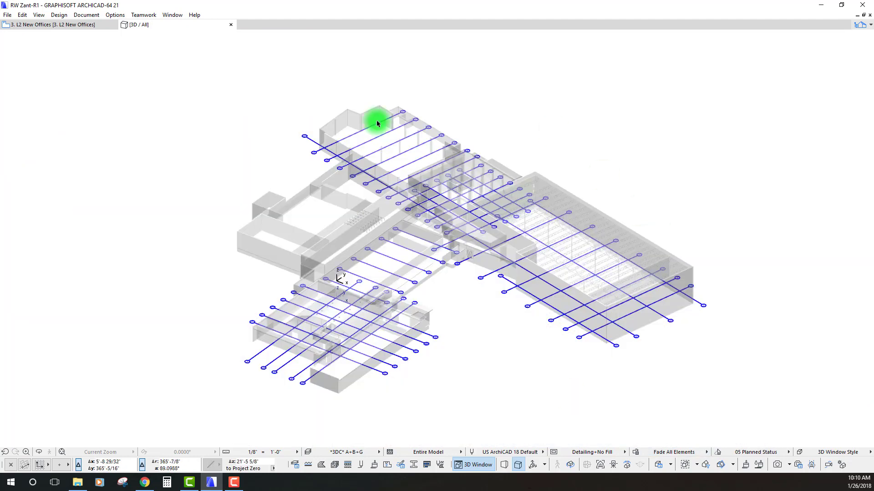
Switch to perspective projection and orbit closer around the faded model and ground mesh
{"action": "left_click_drag", "start_coordinate": [376, 121], "coordinate": [66, 54]}
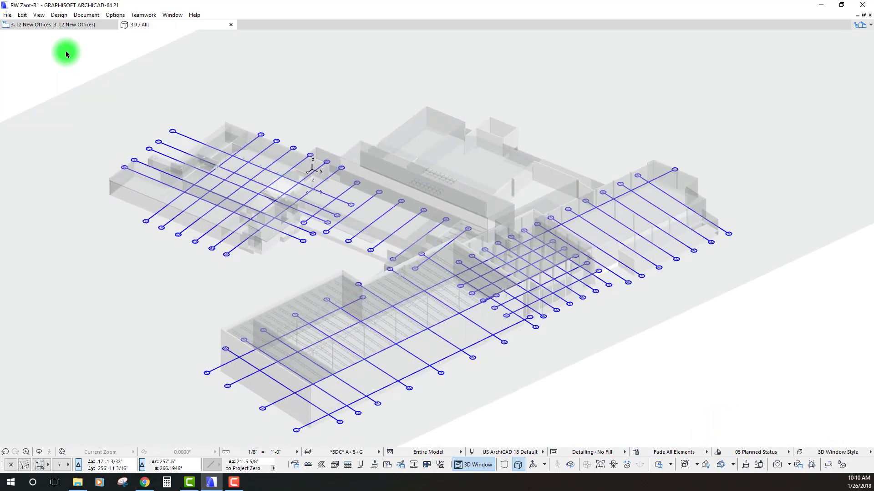
{"action": "left_click", "coordinate": [505, 465]}
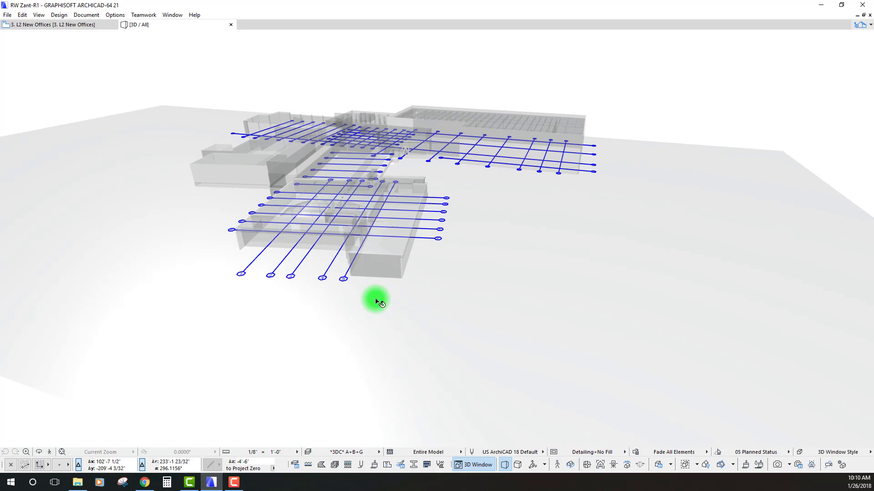
{"action": "left_click_drag", "start_coordinate": [375, 302], "coordinate": [539, 255]}
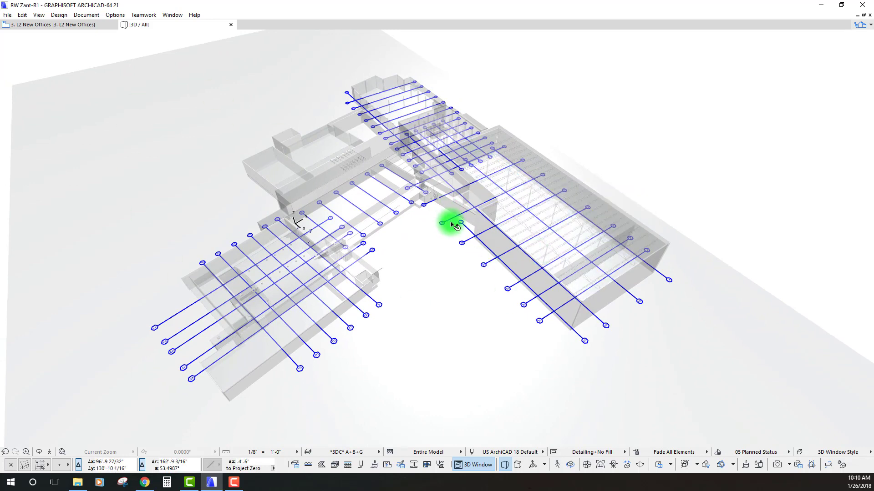
{"action": "left_click", "coordinate": [430, 271]}
{"action": "key", "text": "Escape"}
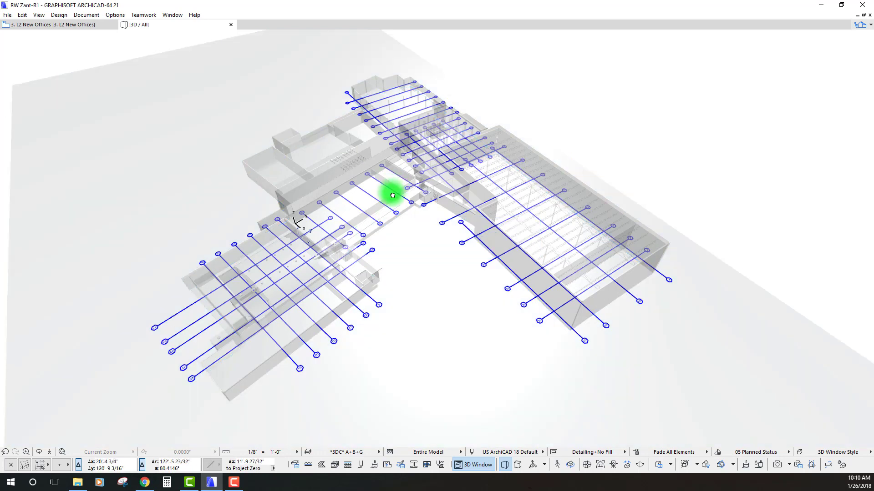
{"action": "middle_click_drag", "start_coordinate": [390, 193], "coordinate": [414, 191], "text": "shift"}
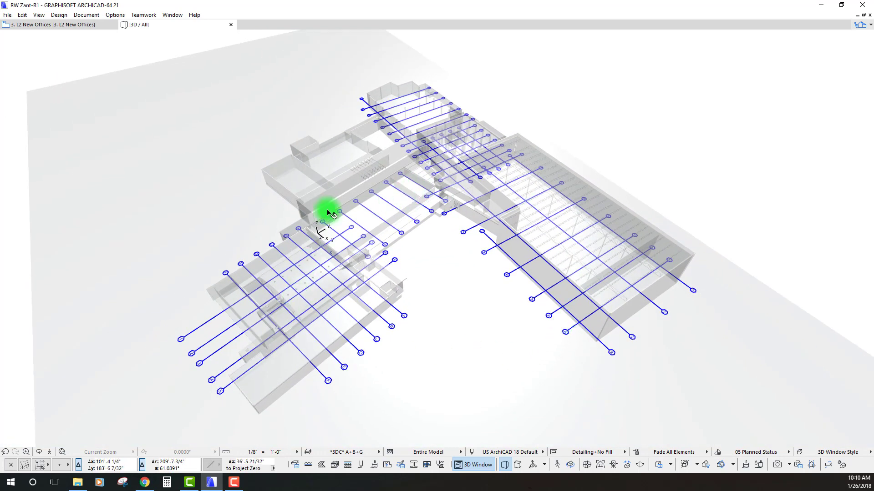
{"action": "middle_click_drag", "start_coordinate": [332, 210], "coordinate": [312, 225], "text": "shift"}
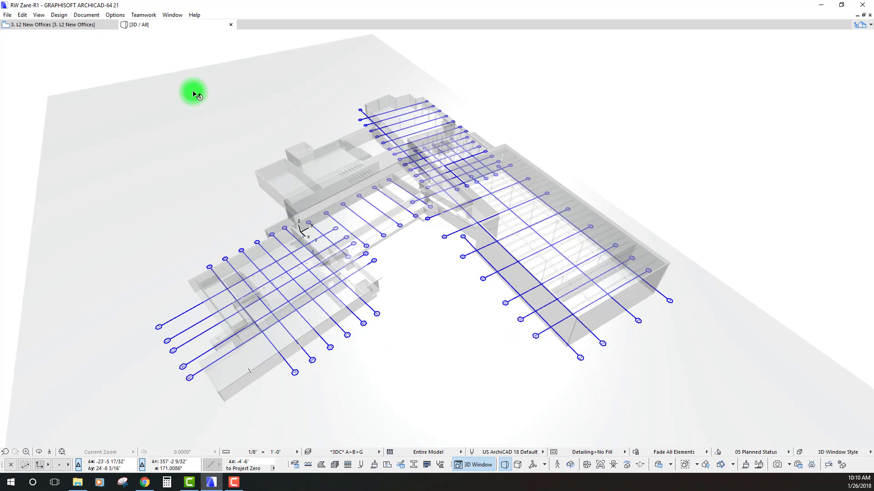
Preview the model with No Overrides from Document > Graphic Overrides
{"action": "left_click", "coordinate": [87, 16]}
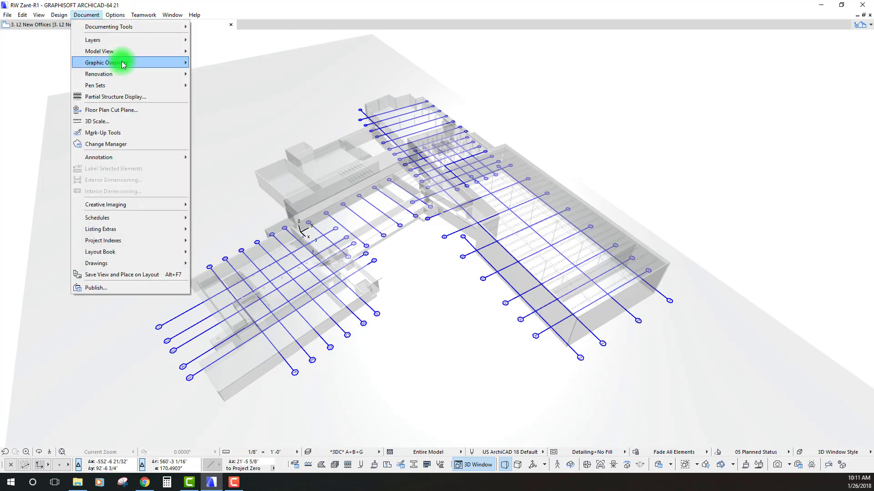
{"action": "mouse_move", "coordinate": [123, 65]}
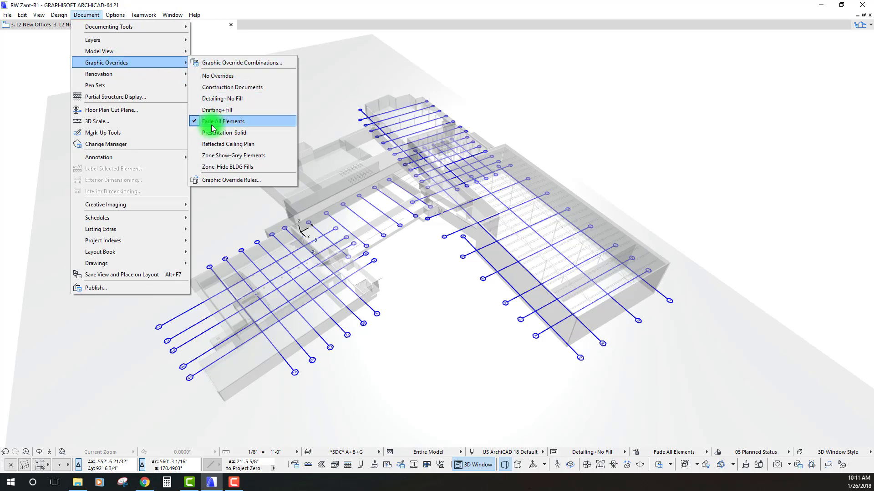
{"action": "left_click", "coordinate": [214, 76]}
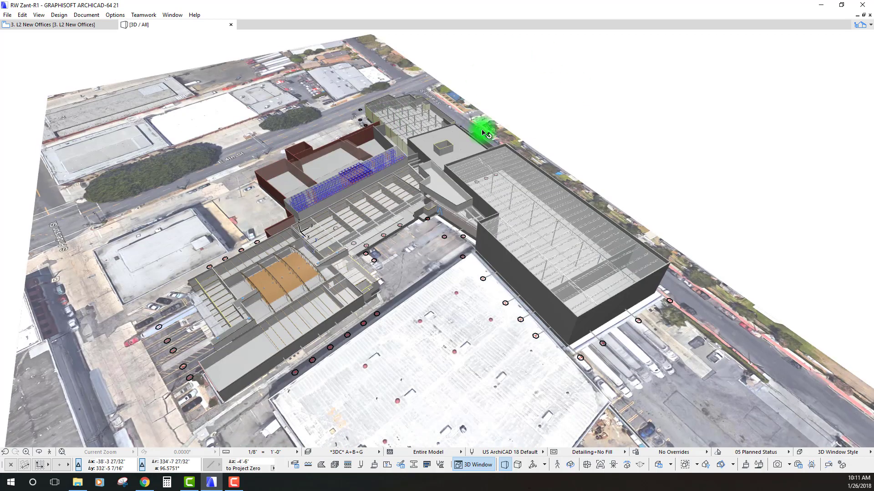
{"action": "scroll", "coordinate": [364, 129], "scroll_direction": "down", "scroll_amount": 3}
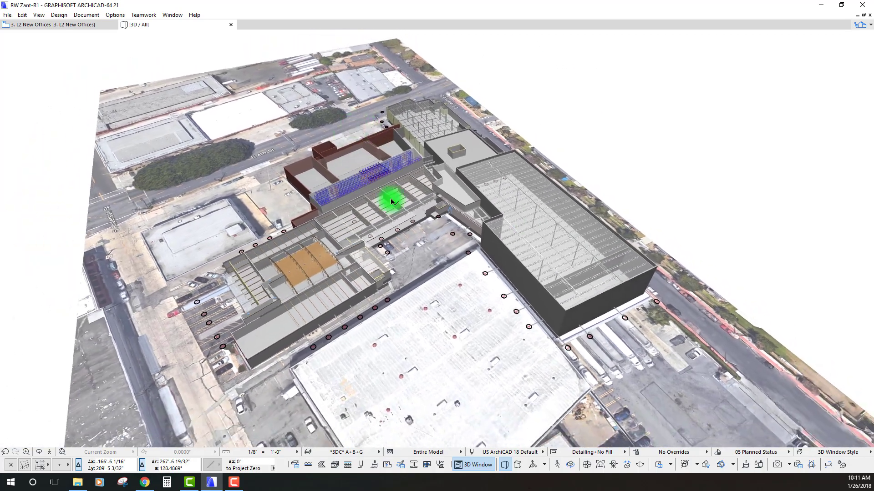
{"action": "scroll", "coordinate": [371, 221], "scroll_direction": "up", "scroll_amount": 3}
Reapply the Fade All Elements override and return to the Document menu
{"action": "left_click", "coordinate": [87, 15]}
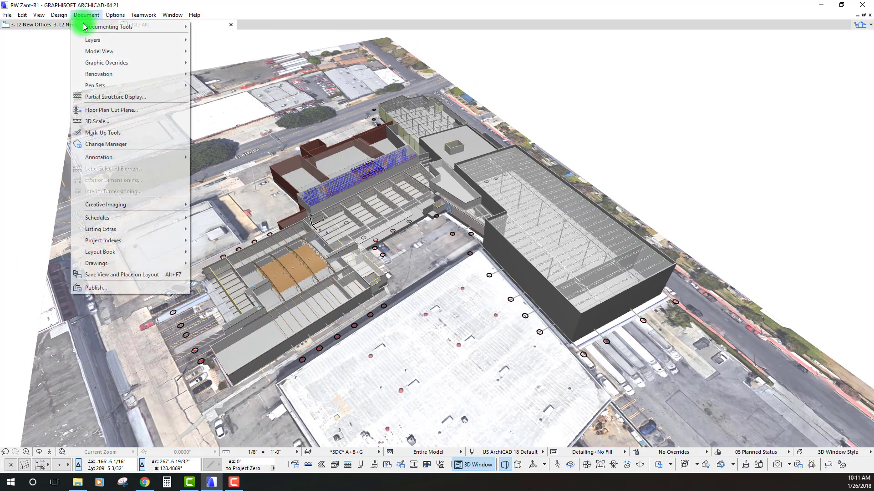
{"action": "mouse_move", "coordinate": [186, 65]}
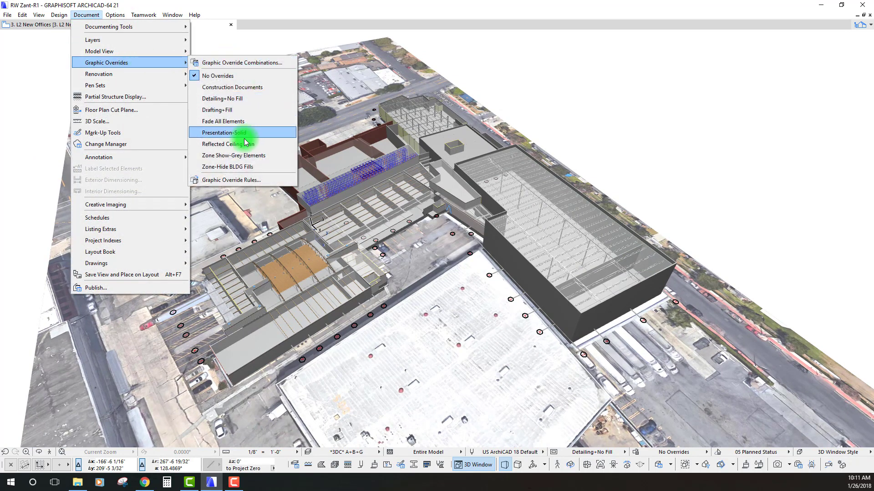
{"action": "left_click", "coordinate": [230, 121]}
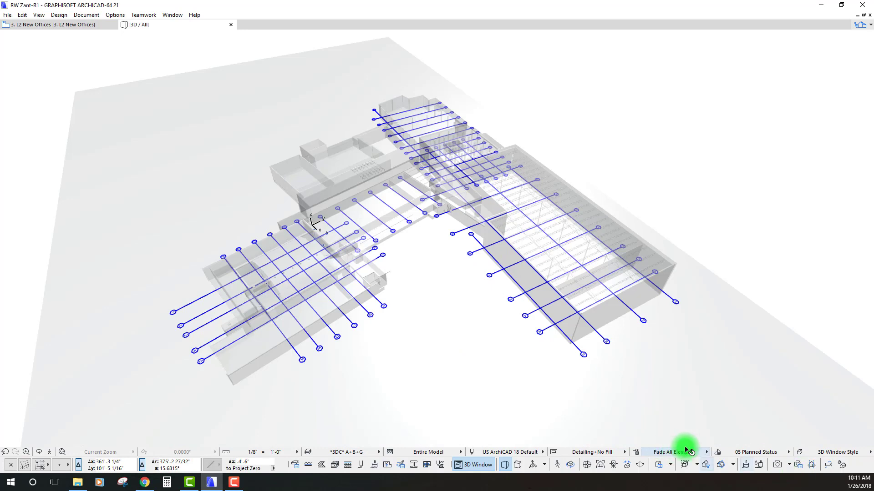
{"action": "left_click", "coordinate": [692, 451]}
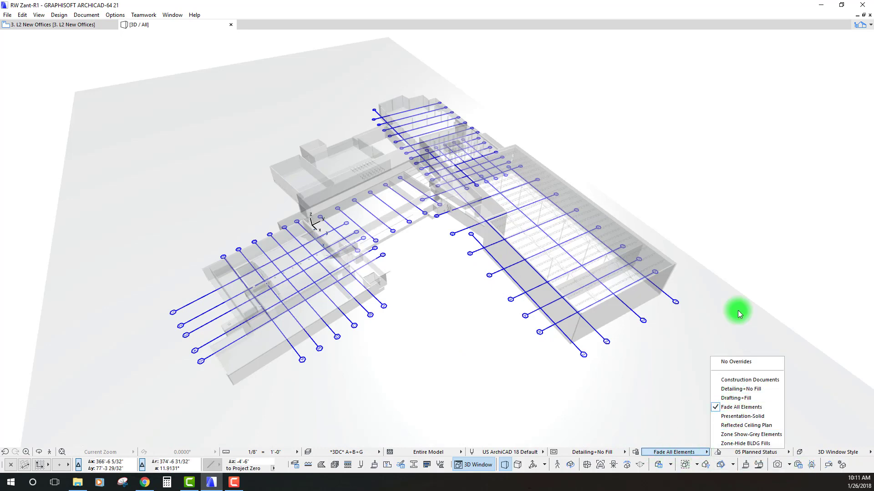
{"action": "left_click", "coordinate": [740, 221]}
{"action": "left_click", "coordinate": [87, 15]}
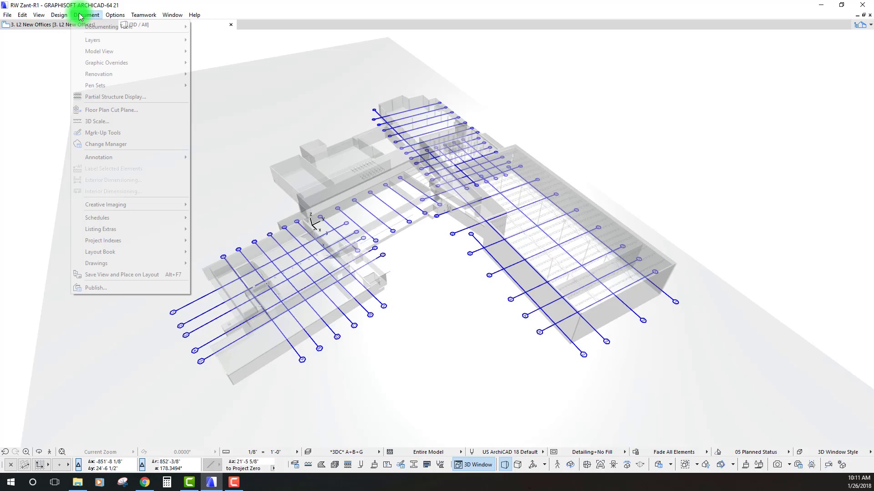
Create a new graphic override combination named 'MEP Highlight'
{"action": "mouse_move", "coordinate": [117, 62]}
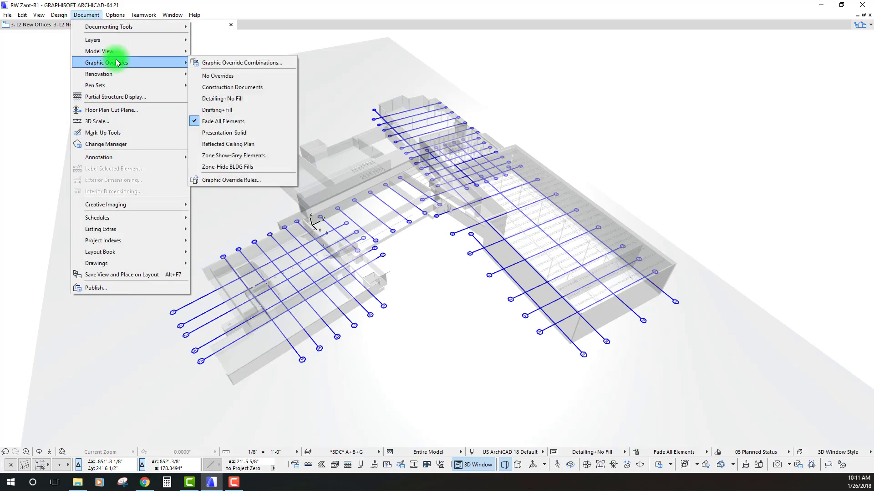
{"action": "left_click", "coordinate": [236, 63]}
{"action": "left_click_drag", "start_coordinate": [357, 127], "coordinate": [343, 97]}
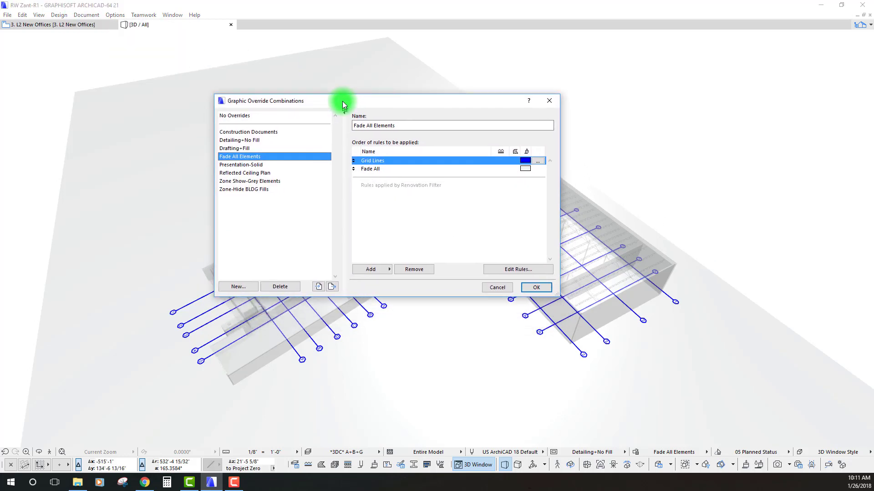
{"action": "left_click", "coordinate": [244, 282]}
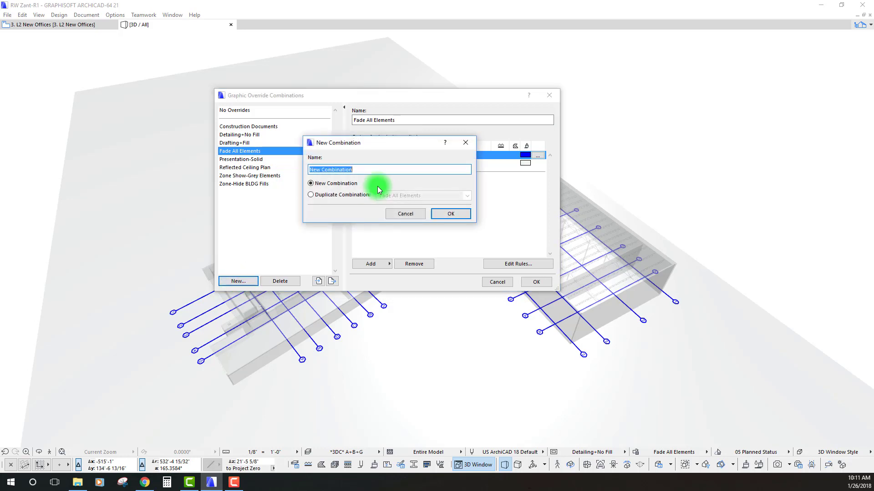
{"action": "type", "text": "MEP Highlight"}
{"action": "left_click_drag", "start_coordinate": [367, 142], "coordinate": [361, 152]}
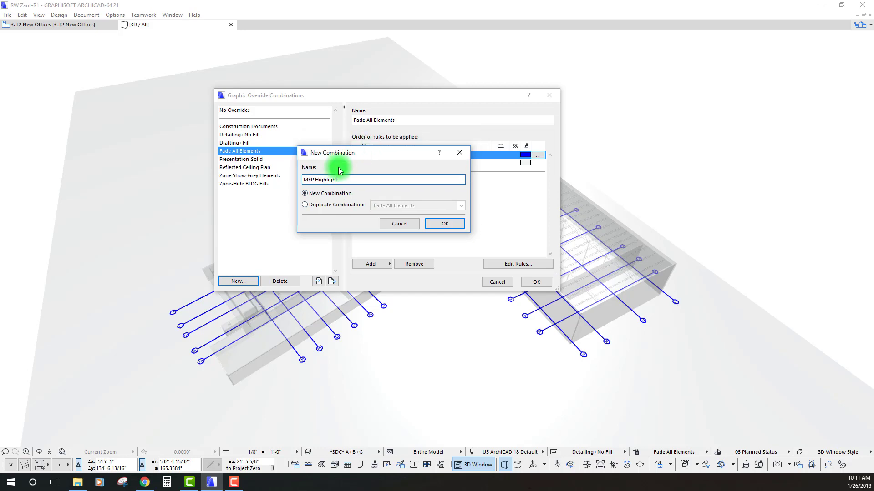
{"action": "left_click", "coordinate": [453, 229]}
Select the empty MEP Highlight combination after reviewing the Fade All Elements rules
{"action": "left_click", "coordinate": [242, 157]}
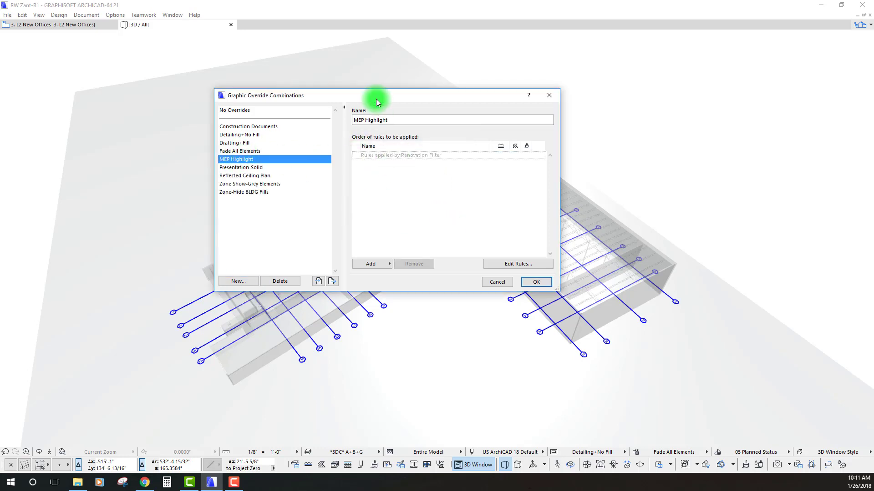
{"action": "left_click_drag", "start_coordinate": [376, 99], "coordinate": [672, 54]}
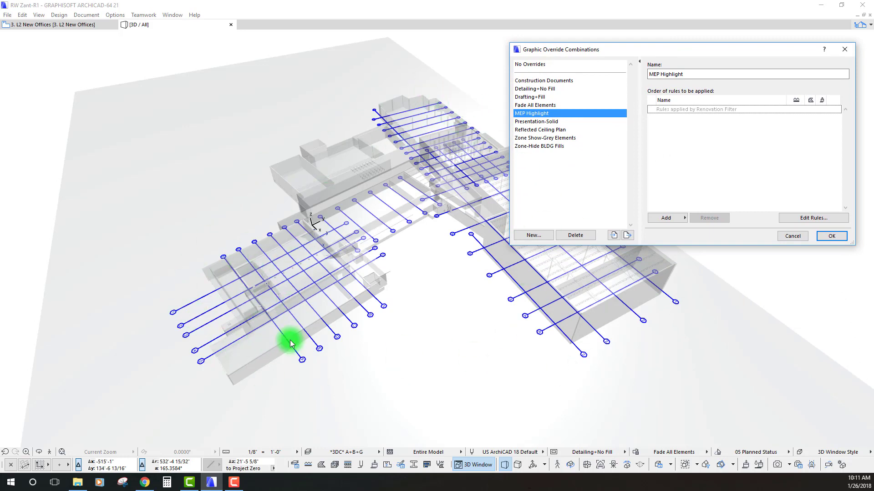
{"action": "left_click", "coordinate": [541, 105]}
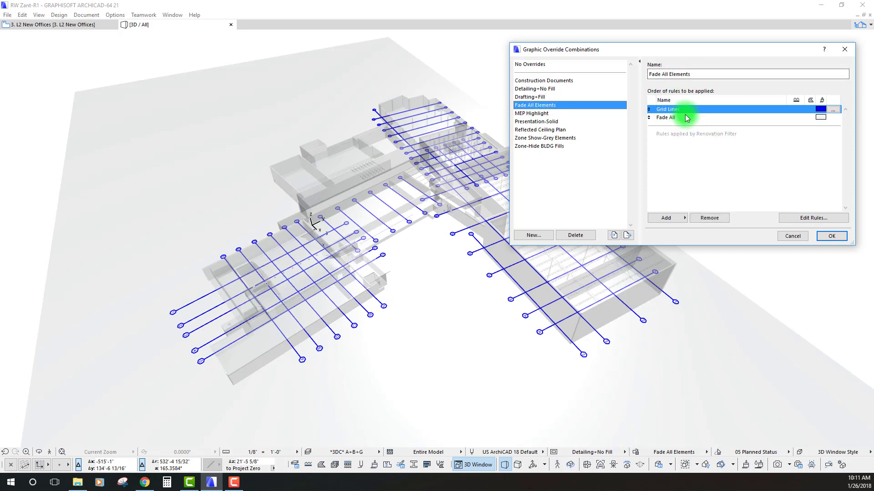
{"action": "left_click", "coordinate": [532, 113]}
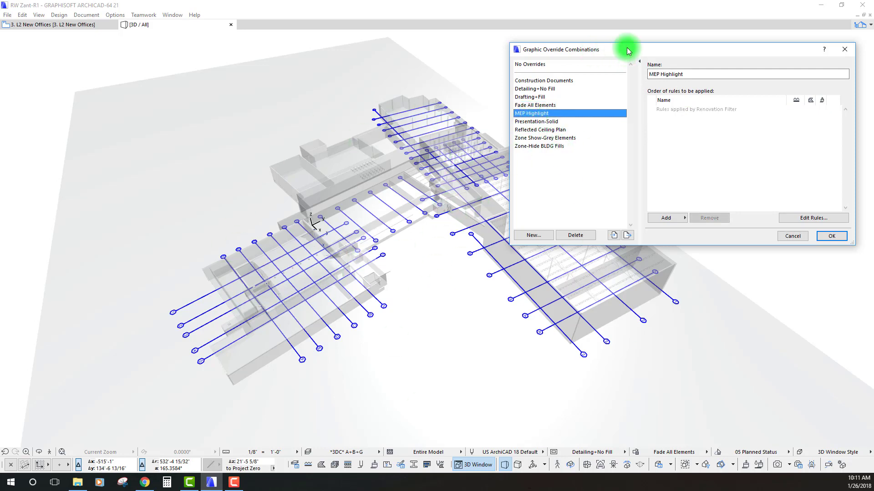
{"action": "mouse_move", "coordinate": [627, 47]}
{"action": "left_mouse_down"}
{"action": "mouse_move", "coordinate": [629, 54]}
{"action": "mouse_move", "coordinate": [641, 39]}
{"action": "left_mouse_up"}
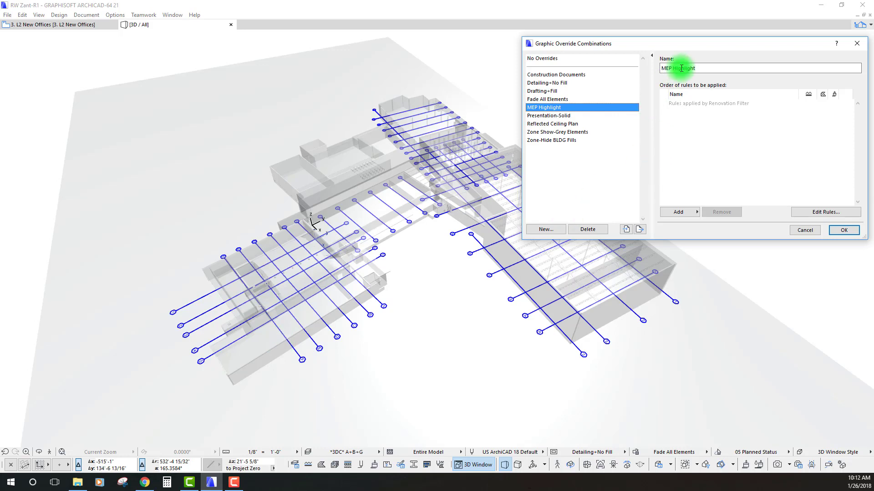
{"action": "left_click_drag", "start_coordinate": [692, 45], "coordinate": [682, 50]}
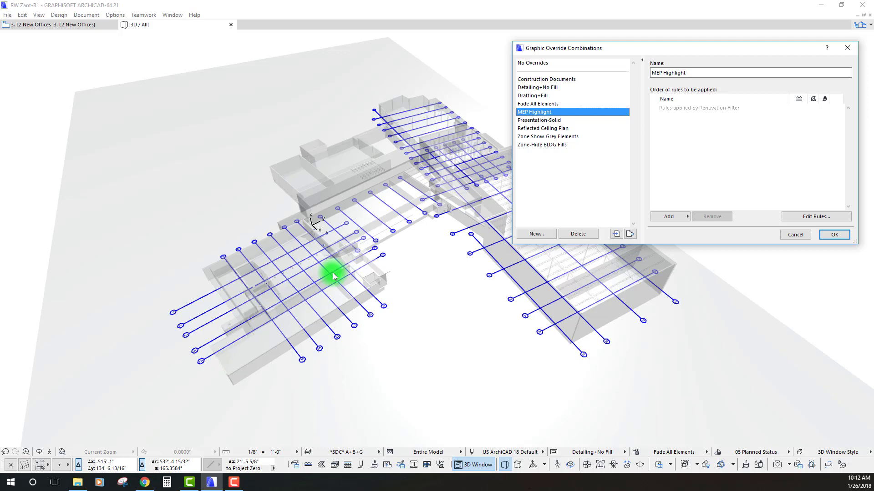
{"action": "left_click_drag", "start_coordinate": [708, 49], "coordinate": [668, 58]}
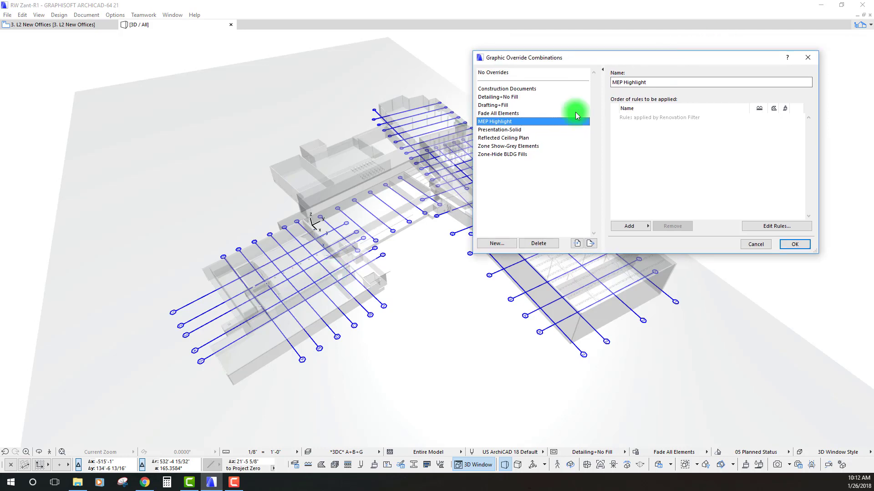
Add a new rule named 'MEP Highlight' to the combination and open its settings
{"action": "left_click", "coordinate": [636, 229]}
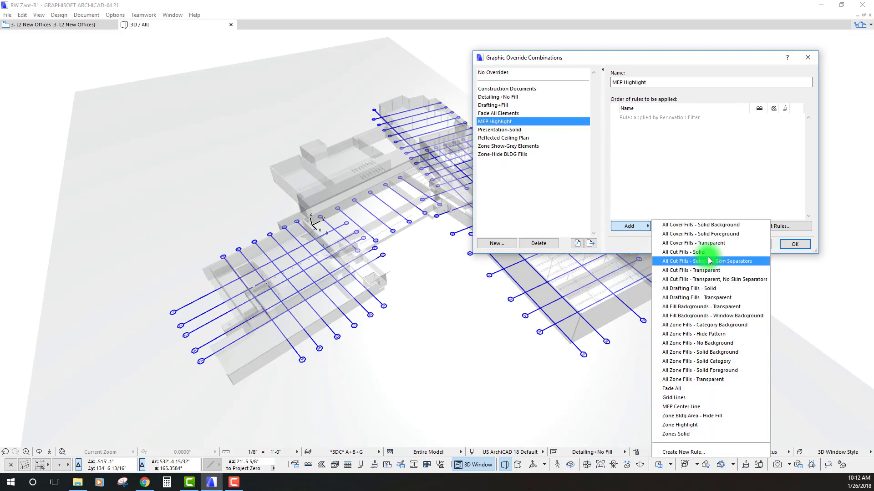
{"action": "left_click", "coordinate": [682, 452]}
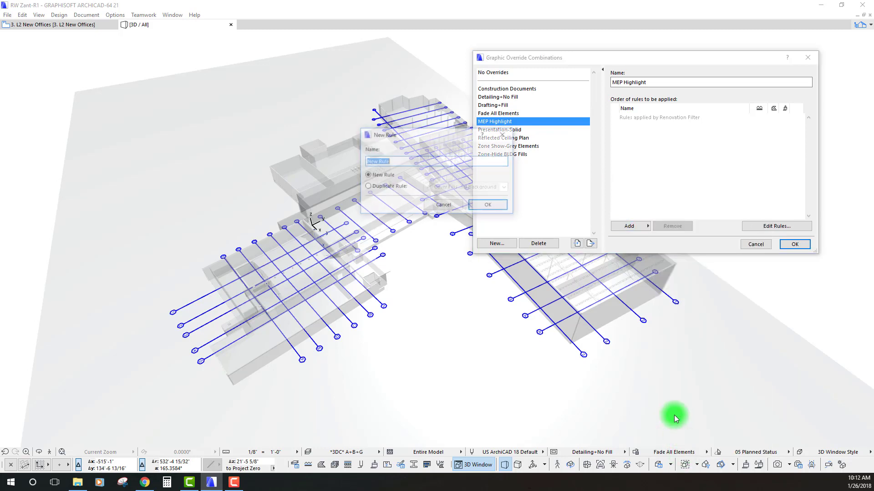
{"action": "left_click_drag", "start_coordinate": [473, 130], "coordinate": [575, 195]}
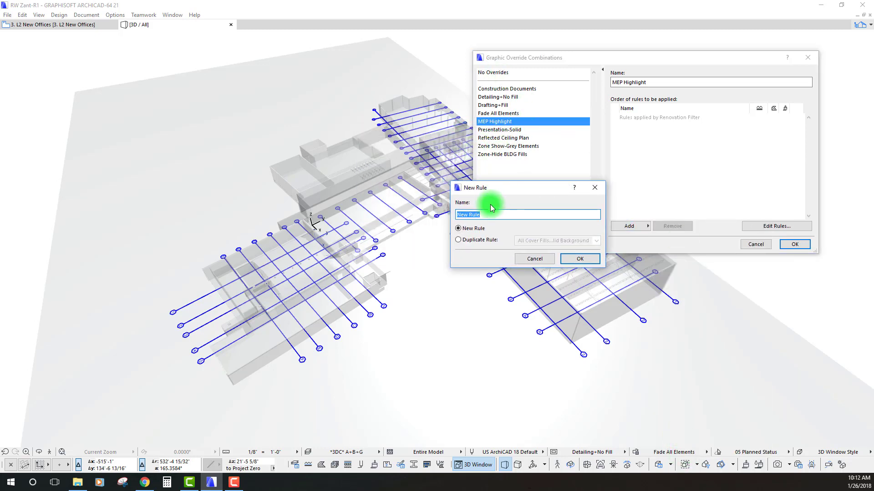
{"action": "type", "text": "MEP Highlight"}
{"action": "left_click", "coordinate": [577, 257]}
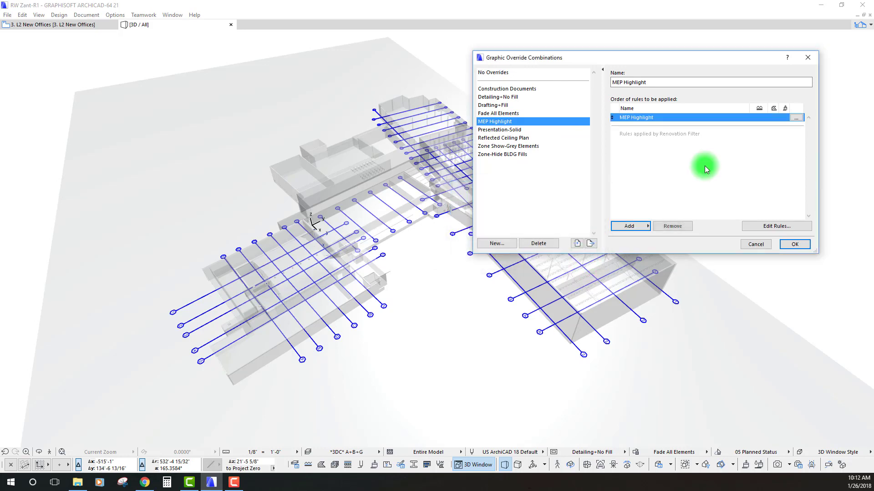
{"action": "left_click", "coordinate": [796, 117]}
Arrange the rule settings window and review the Element Type choices without changing them
{"action": "left_click_drag", "start_coordinate": [317, 57], "coordinate": [217, 51]}
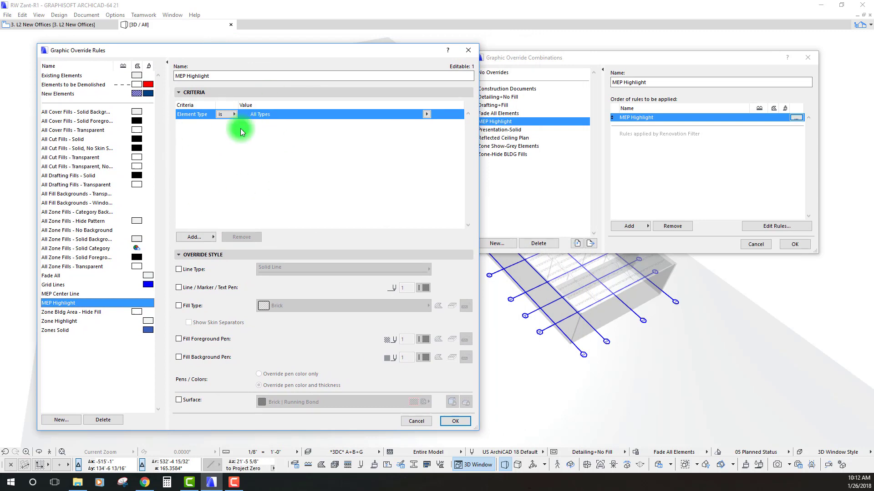
{"action": "left_click_drag", "start_coordinate": [360, 53], "coordinate": [340, 51]}
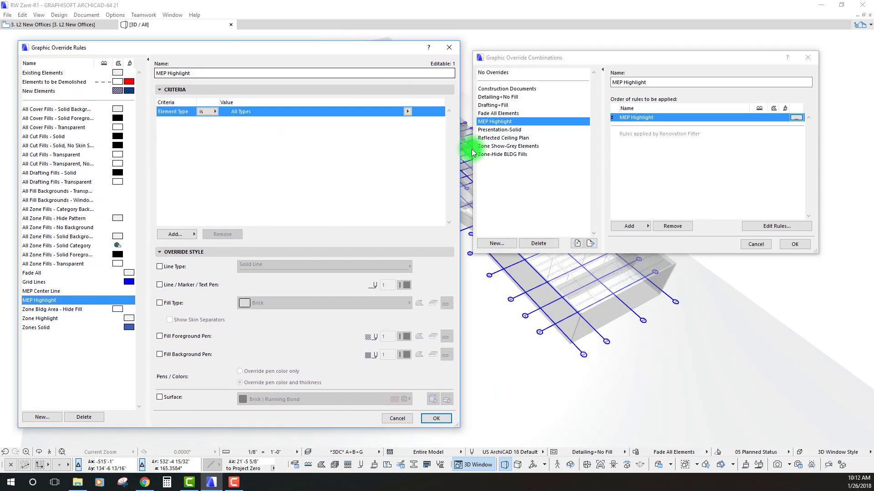
{"action": "left_click_drag", "start_coordinate": [453, 165], "coordinate": [384, 166]}
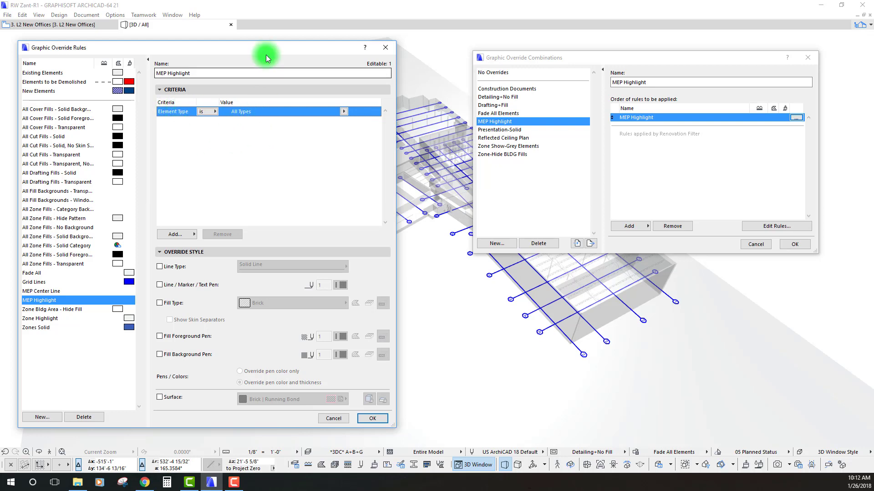
{"action": "left_click_drag", "start_coordinate": [266, 53], "coordinate": [265, 54]}
{"action": "left_click", "coordinate": [345, 113]}
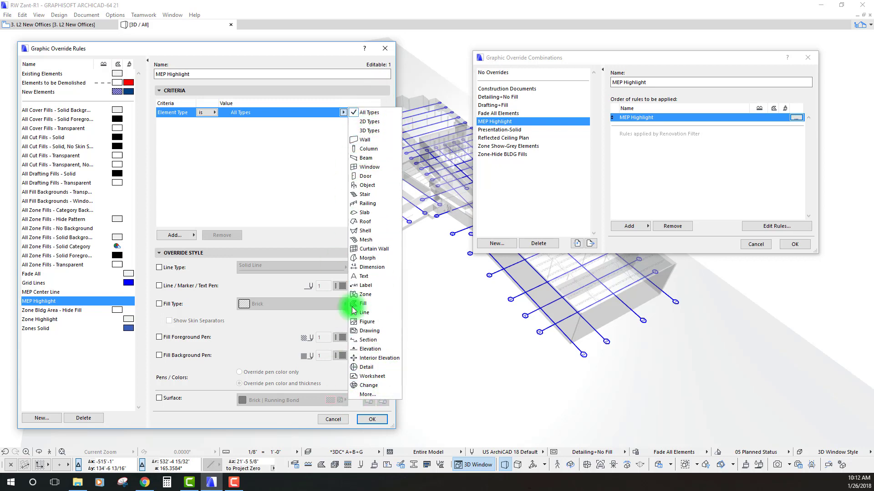
{"action": "left_click", "coordinate": [296, 169]}
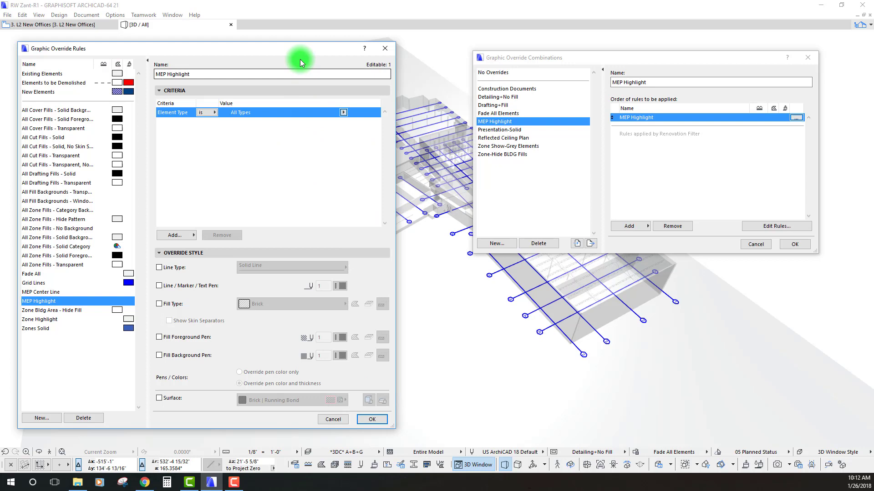
{"action": "left_click_drag", "start_coordinate": [306, 54], "coordinate": [312, 51]}
Browse the Construction, Model View, Main, Positioning and Floor Plan criteria groups
{"action": "left_click", "coordinate": [184, 232]}
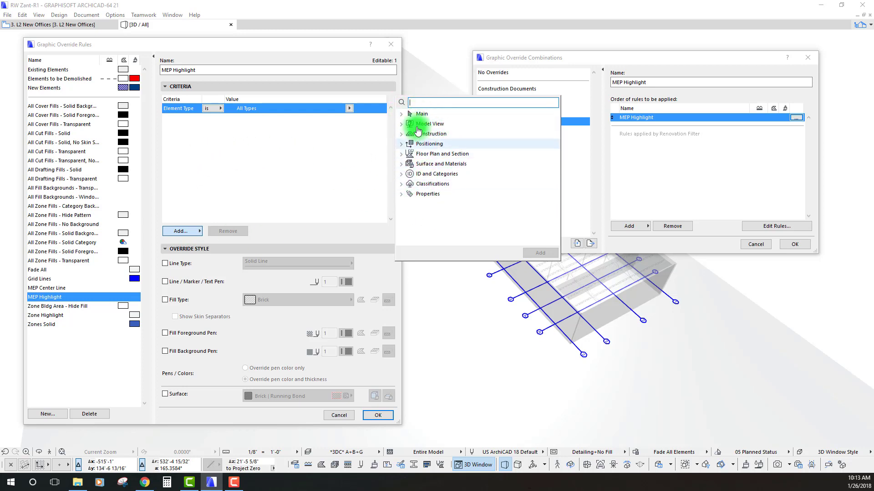
{"action": "left_click", "coordinate": [402, 134]}
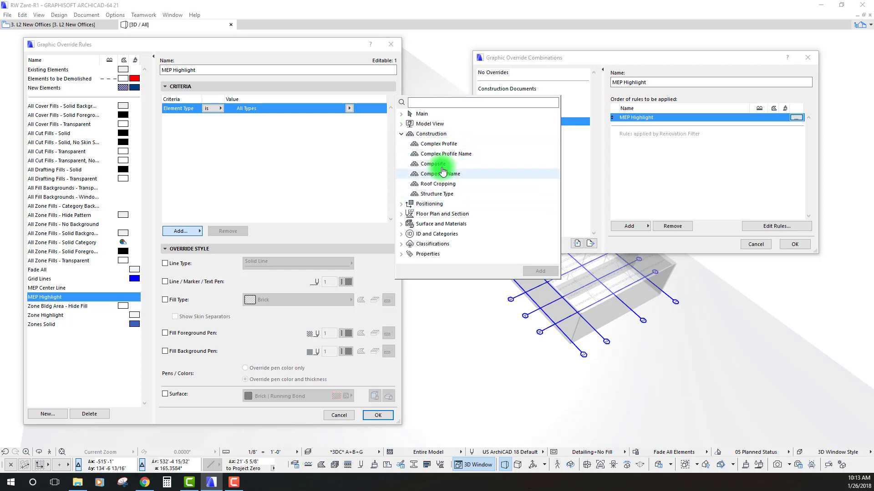
{"action": "left_click", "coordinate": [401, 133]}
{"action": "left_click", "coordinate": [400, 124]}
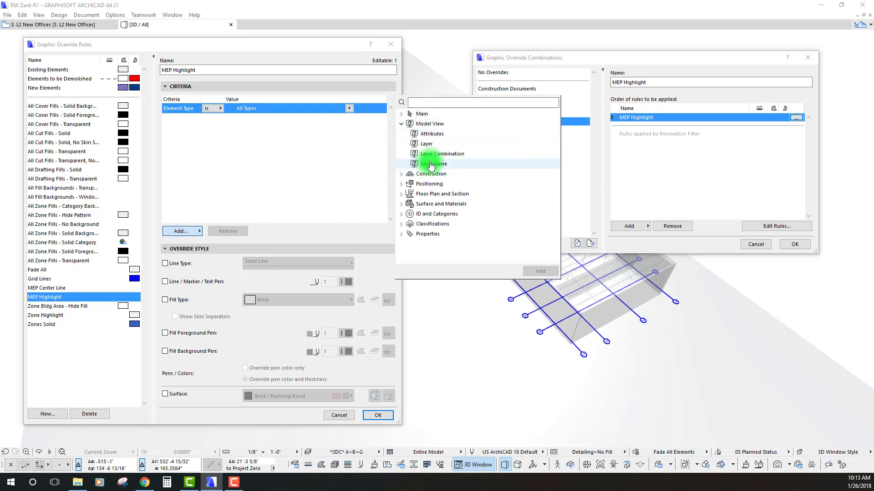
{"action": "left_click", "coordinate": [403, 122]}
{"action": "left_click", "coordinate": [401, 114]}
{"action": "left_click", "coordinate": [401, 113]}
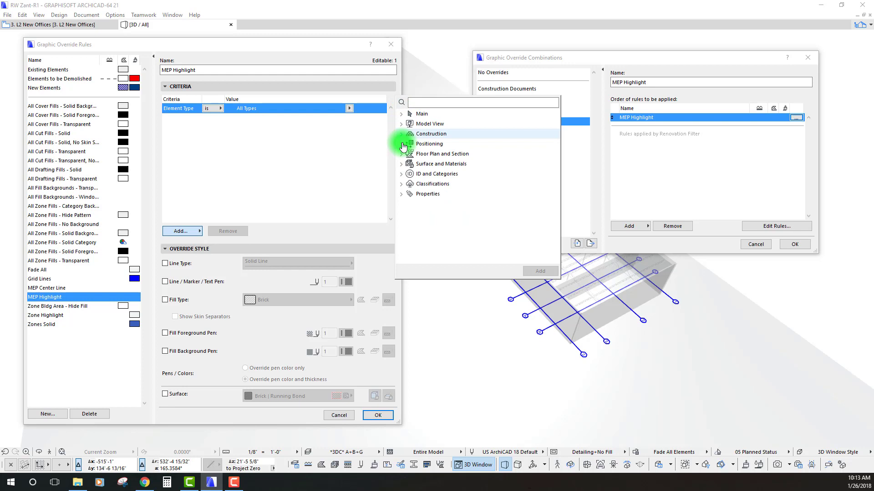
{"action": "left_click", "coordinate": [401, 144]}
{"action": "left_click", "coordinate": [400, 145]}
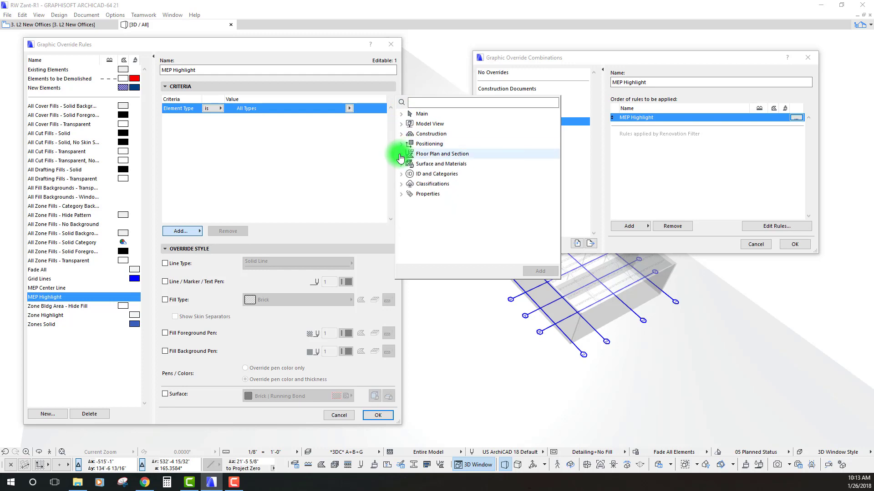
{"action": "left_click", "coordinate": [401, 155]}
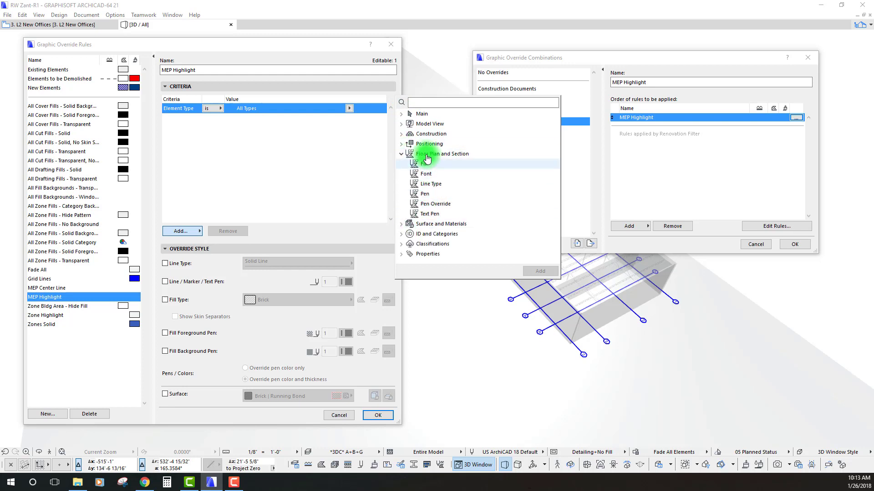
{"action": "left_click", "coordinate": [400, 155]}
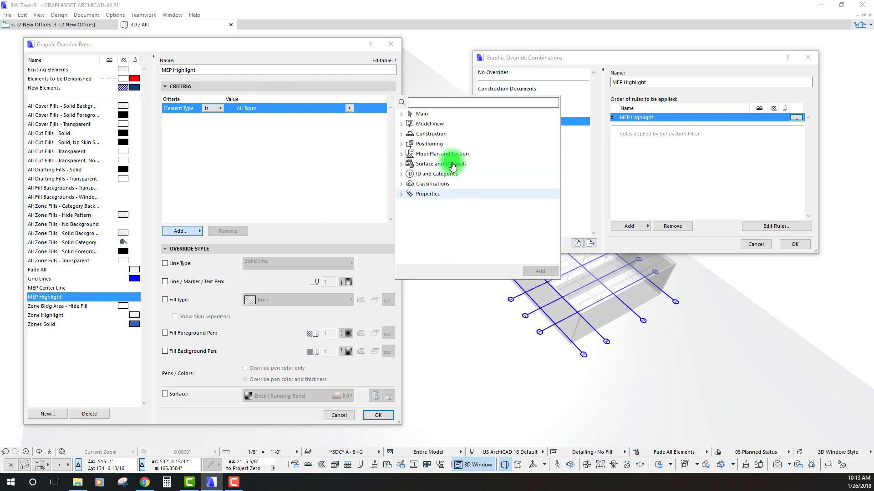
Add Properties > Identification > CSI Category as a second criterion
{"action": "left_click", "coordinate": [400, 194]}
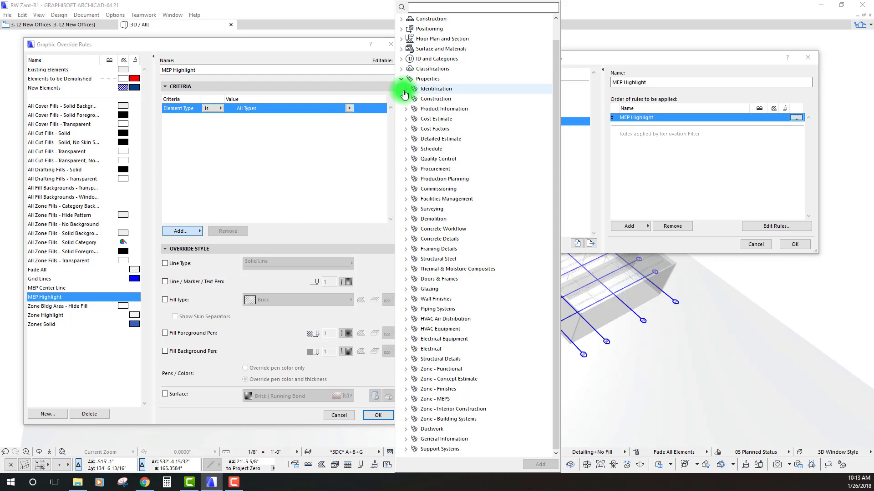
{"action": "double_click", "coordinate": [421, 91]}
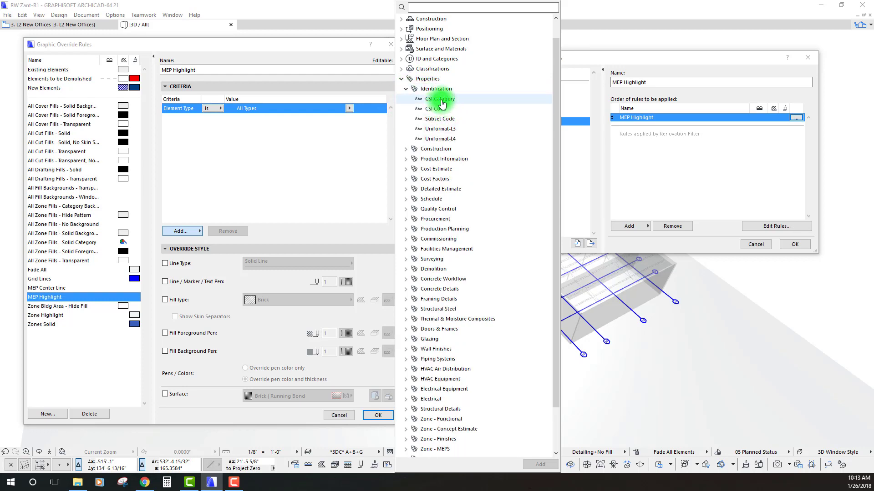
{"action": "left_click", "coordinate": [420, 101]}
{"action": "double_click", "coordinate": [433, 101]}
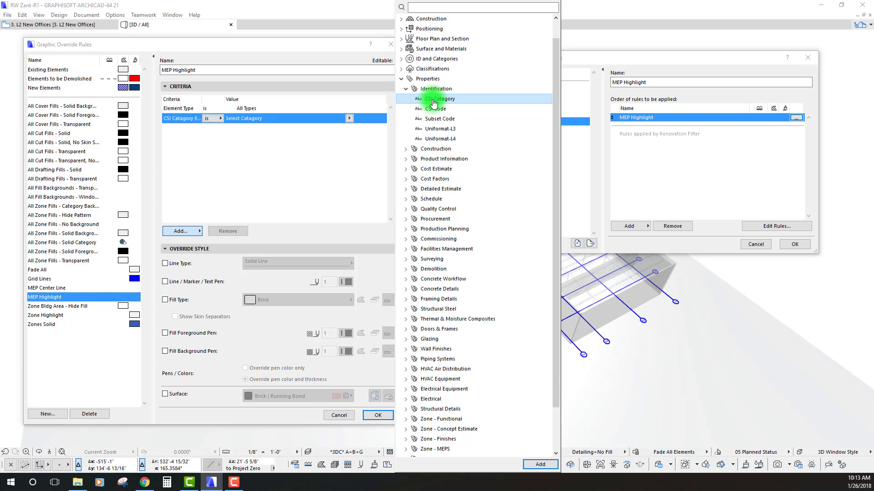
{"action": "left_click", "coordinate": [272, 124]}
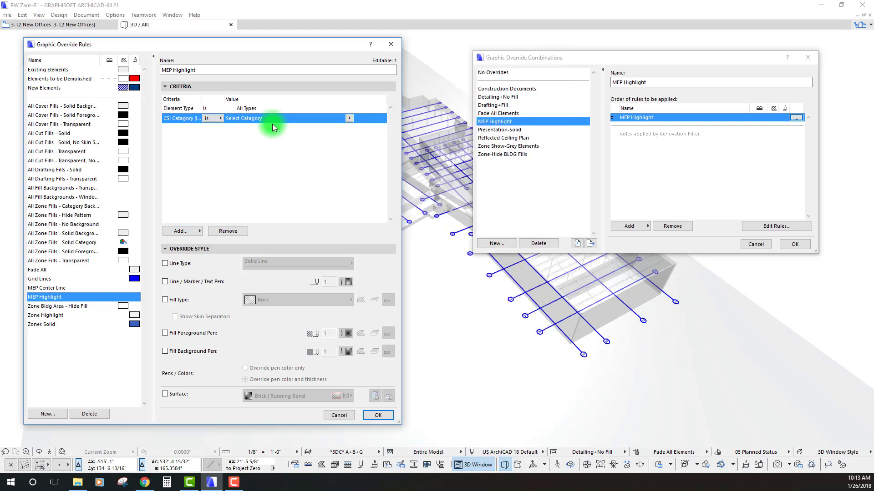
{"action": "left_click_drag", "start_coordinate": [253, 45], "coordinate": [265, 42]}
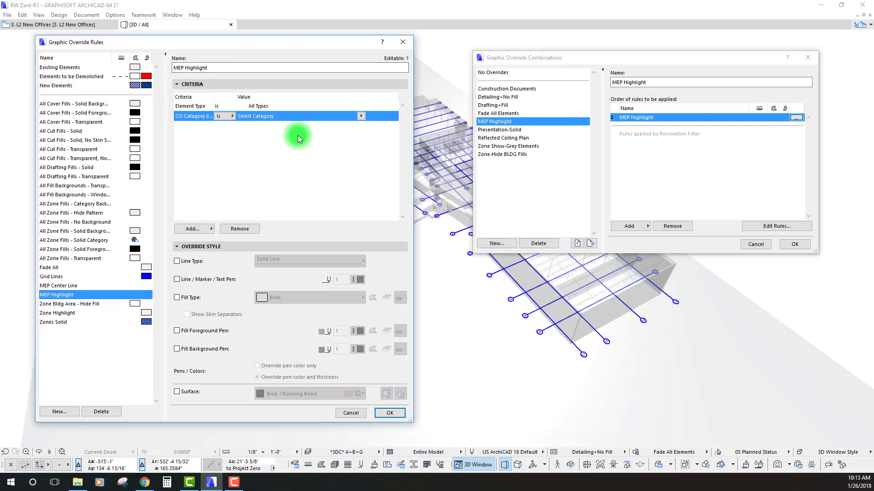
Set the criterion to CSI Category is not 21 FIRE SUPPRESSION
{"action": "left_click", "coordinate": [360, 116]}
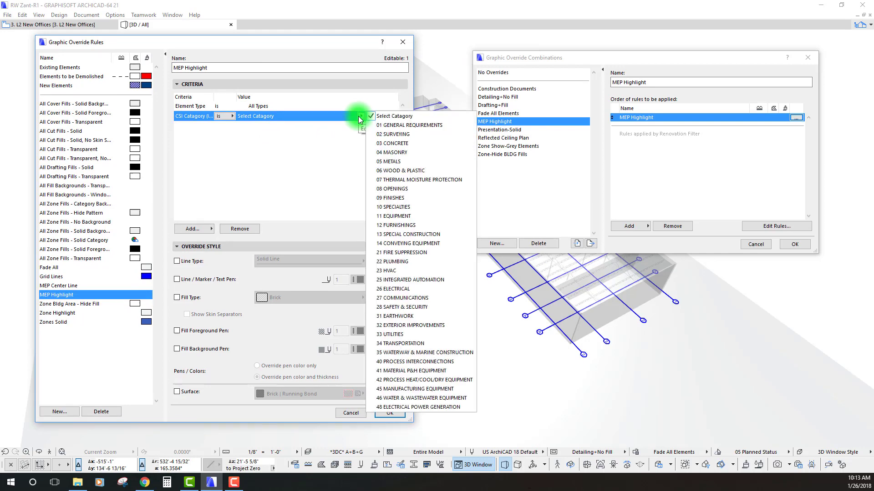
{"action": "left_click", "coordinate": [394, 253]}
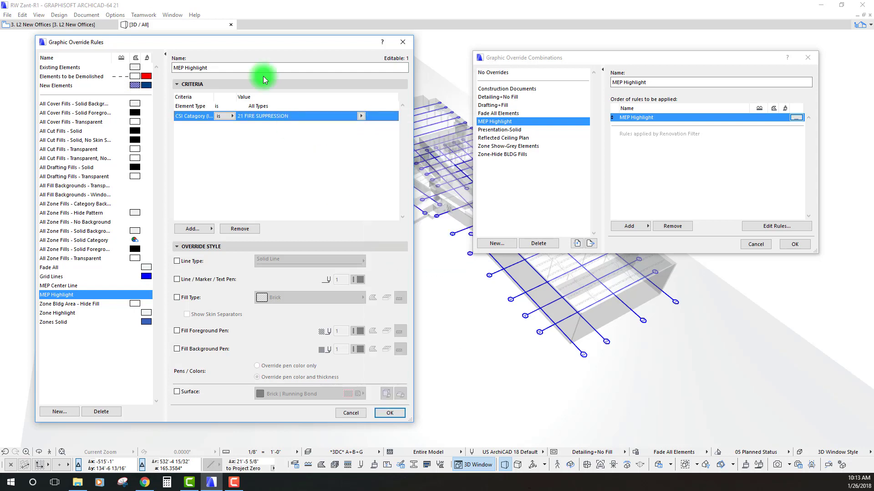
{"action": "left_click_drag", "start_coordinate": [264, 45], "coordinate": [262, 55]}
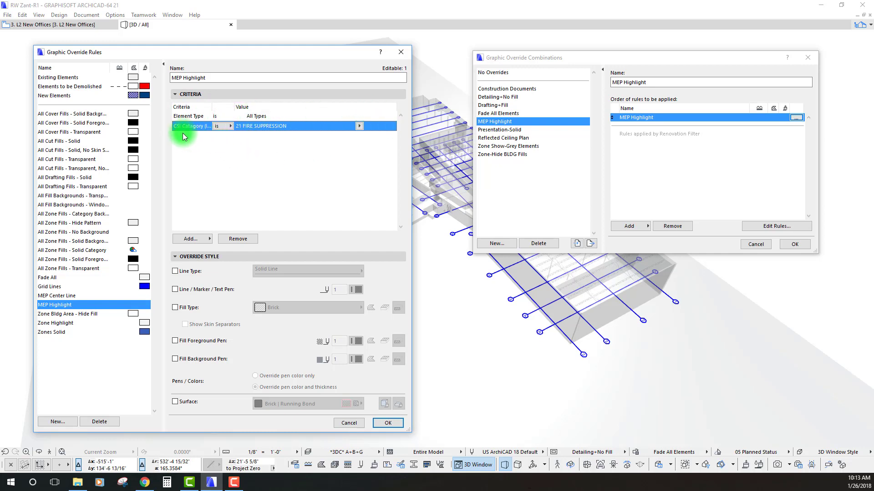
{"action": "left_click", "coordinate": [225, 126]}
Override the rule's surface with Glass | Clear and confirm the rule
{"action": "left_click", "coordinate": [175, 402]}
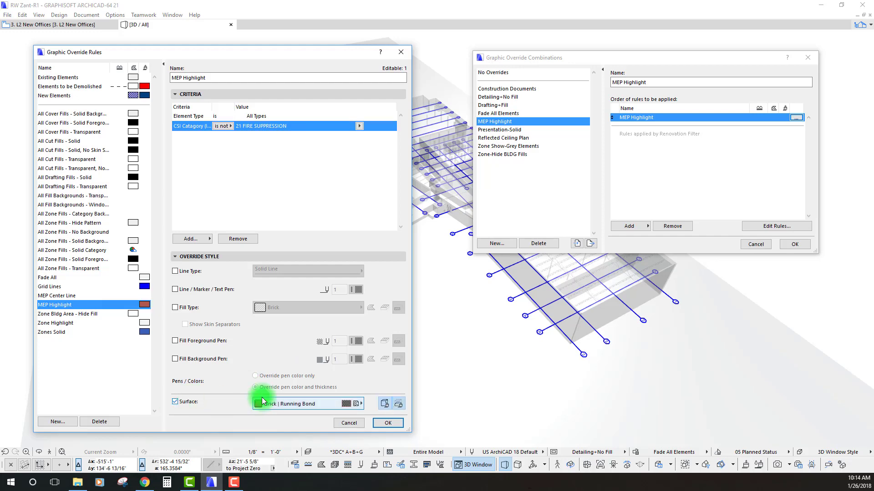
{"action": "left_click", "coordinate": [300, 405]}
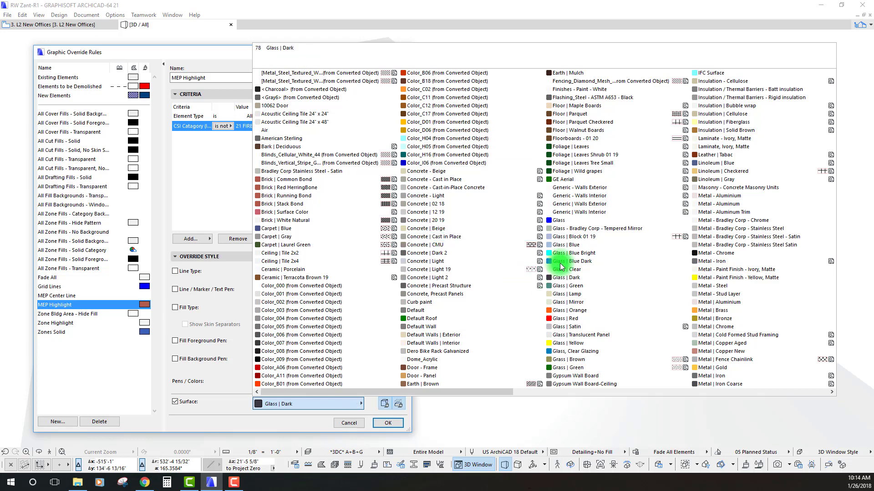
{"action": "left_click", "coordinate": [566, 238]}
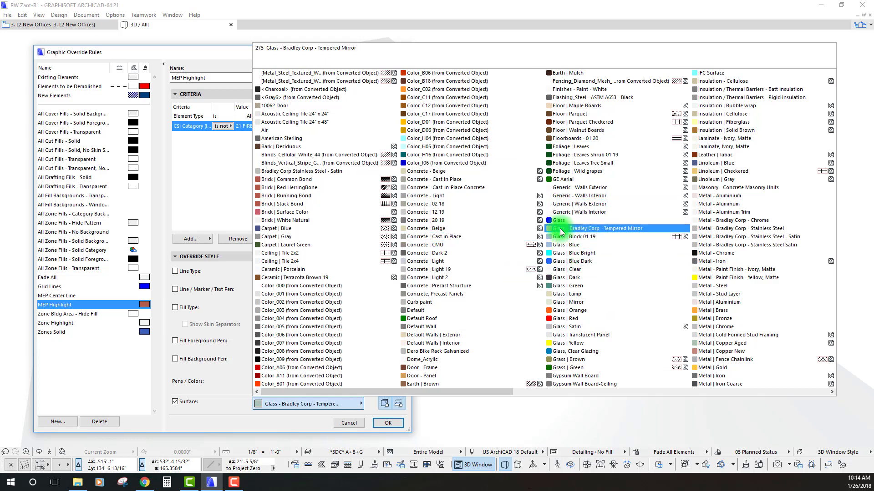
{"action": "left_click", "coordinate": [564, 269]}
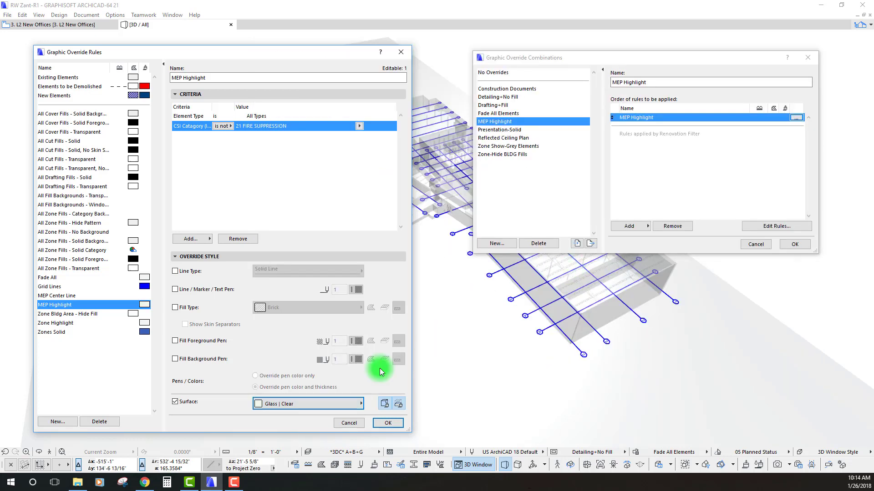
{"action": "left_click", "coordinate": [389, 423]}
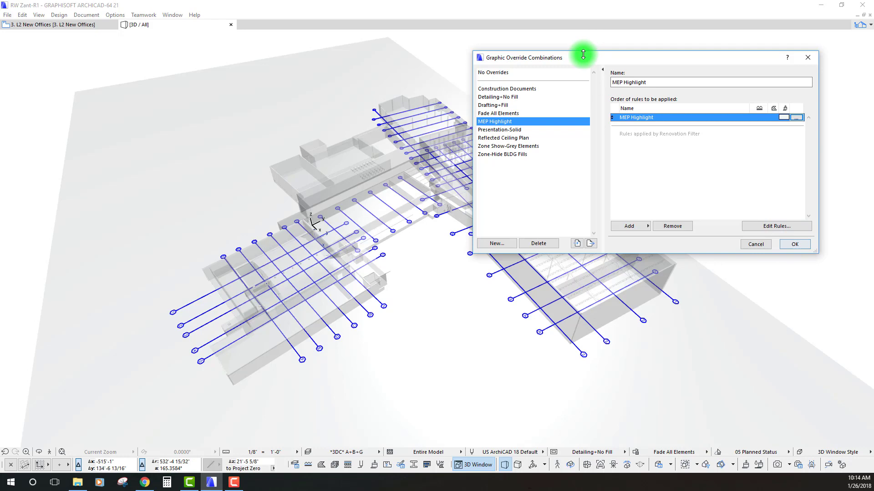
Apply the MEP Highlight combination and orbit to view the clear-glass model
{"action": "left_click_drag", "start_coordinate": [583, 55], "coordinate": [553, 59]}
{"action": "left_click", "coordinate": [764, 248]}
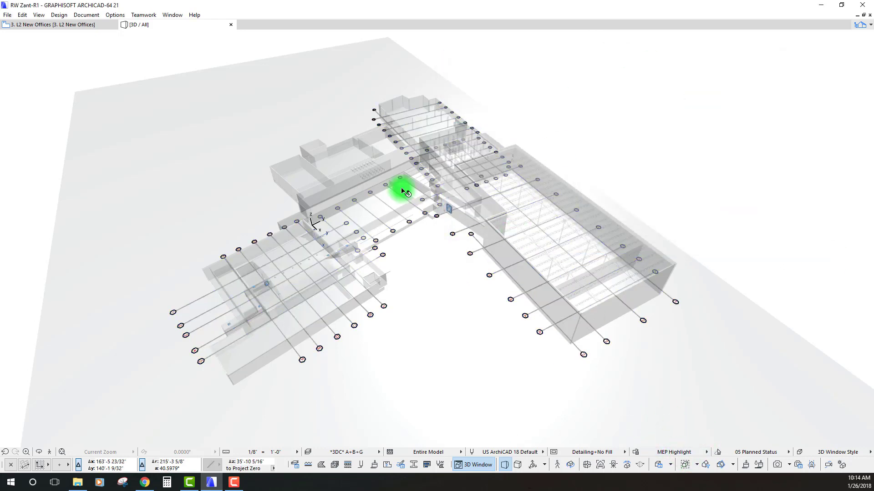
{"action": "middle_click_drag", "start_coordinate": [390, 184], "coordinate": [401, 202], "text": "shift"}
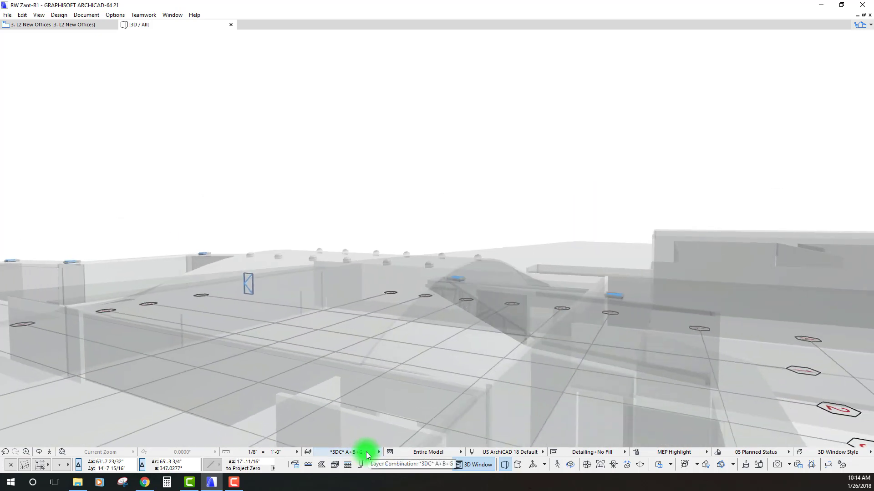
Switch the layer combination to *3DC* A+B+C+D+E and orbit up to a high view
{"action": "left_click", "coordinate": [367, 452]}
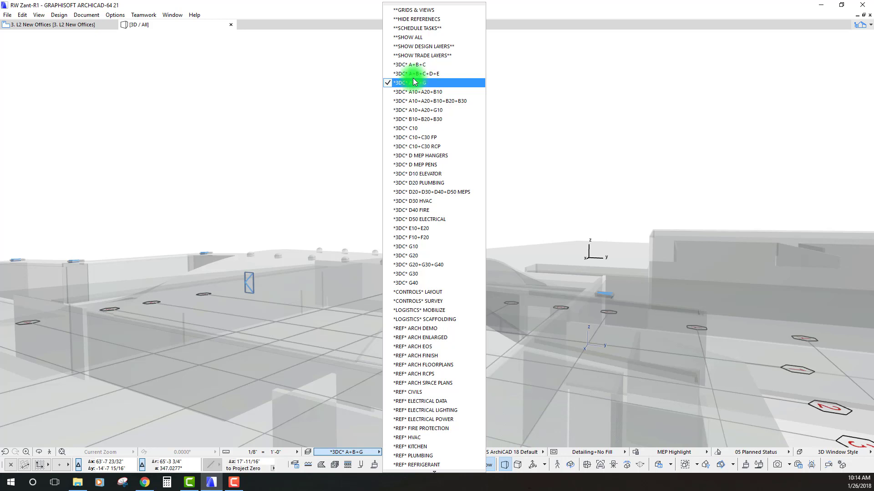
{"action": "left_click", "coordinate": [414, 74]}
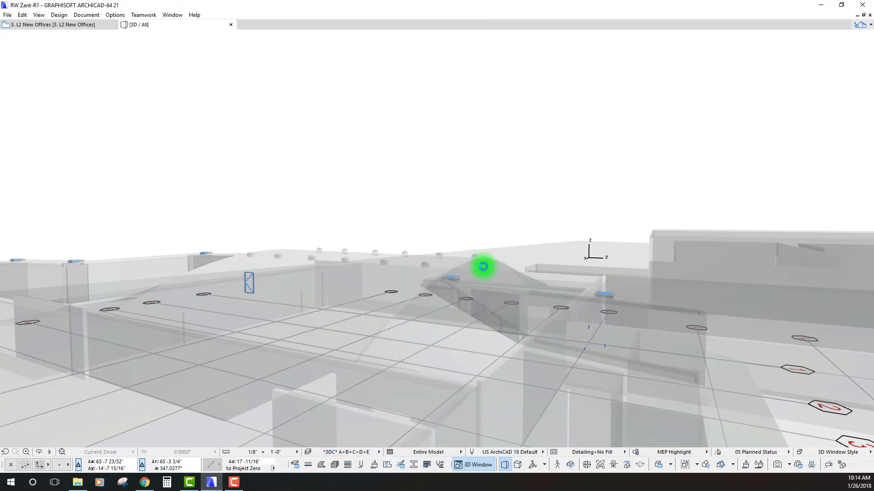
{"action": "mouse_move", "coordinate": [368, 190]}
{"action": "middle_mouse_down", "text": "shift"}
{"action": "mouse_move", "coordinate": [313, 189]}
{"action": "mouse_move", "coordinate": [538, 293]}
{"action": "mouse_move", "coordinate": [520, 295]}
{"action": "mouse_move", "coordinate": [520, 326]}
{"action": "mouse_move", "coordinate": [505, 345]}
{"action": "mouse_move", "coordinate": [447, 343]}
{"action": "middle_mouse_up", "text": "shift"}
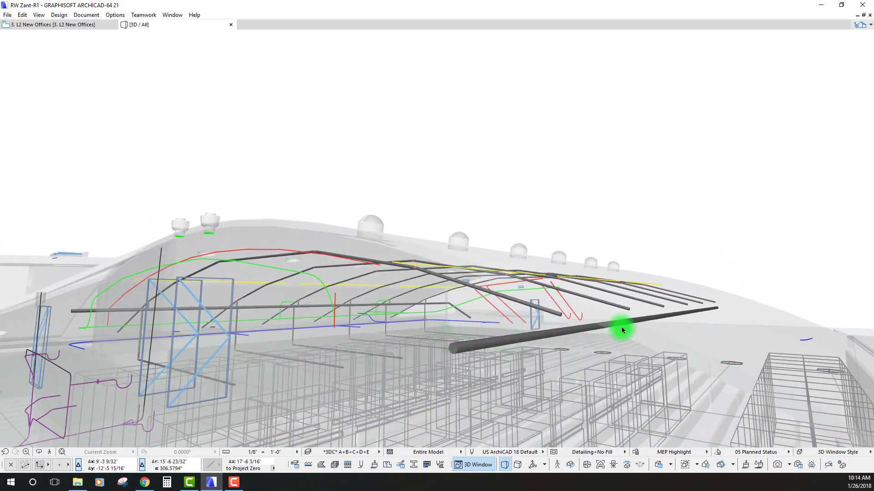
{"action": "mouse_move", "coordinate": [622, 330]}
{"action": "middle_mouse_down", "text": "shift"}
{"action": "mouse_move", "coordinate": [563, 331]}
{"action": "mouse_move", "coordinate": [445, 310]}
{"action": "mouse_move", "coordinate": [265, 251]}
{"action": "mouse_move", "coordinate": [249, 269]}
{"action": "mouse_move", "coordinate": [288, 273]}
{"action": "mouse_move", "coordinate": [267, 273]}
{"action": "mouse_move", "coordinate": [224, 306]}
{"action": "mouse_move", "coordinate": [333, 189]}
{"action": "mouse_move", "coordinate": [568, 154]}
{"action": "mouse_move", "coordinate": [405, 223]}
{"action": "mouse_move", "coordinate": [302, 222]}
{"action": "mouse_move", "coordinate": [295, 246]}
{"action": "mouse_move", "coordinate": [285, 246]}
{"action": "mouse_move", "coordinate": [437, 289]}
{"action": "mouse_move", "coordinate": [333, 315]}
{"action": "middle_mouse_up", "text": "shift"}
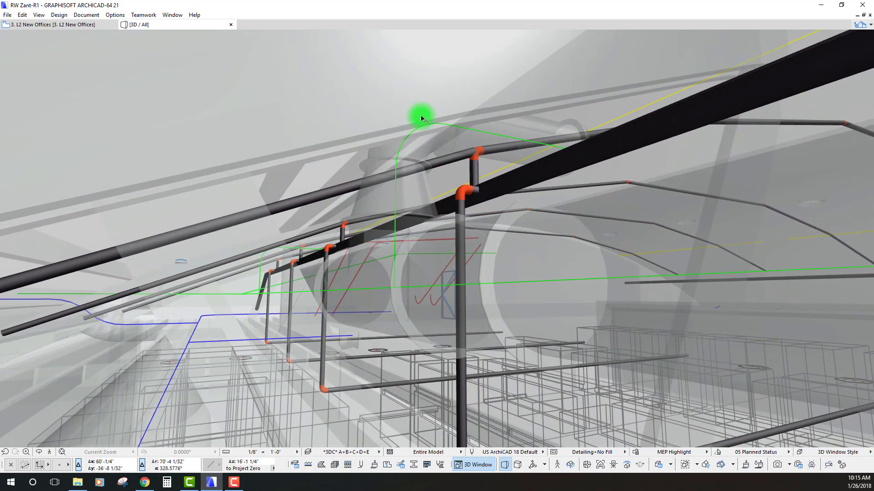
{"action": "mouse_move", "coordinate": [422, 118]}
{"action": "middle_mouse_down", "text": "shift"}
{"action": "mouse_move", "coordinate": [566, 135]}
{"action": "mouse_move", "coordinate": [441, 180]}
{"action": "mouse_move", "coordinate": [622, 318]}
{"action": "mouse_move", "coordinate": [485, 372]}
{"action": "middle_mouse_up", "text": "shift"}
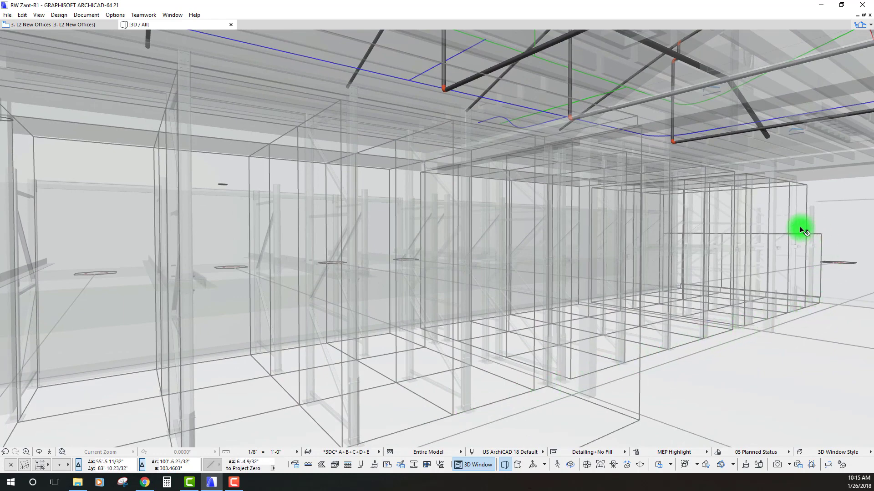
{"action": "mouse_move", "coordinate": [375, 249]}
{"action": "middle_mouse_down", "text": "shift"}
{"action": "mouse_move", "coordinate": [304, 195]}
{"action": "mouse_move", "coordinate": [275, 211]}
{"action": "mouse_move", "coordinate": [283, 193]}
{"action": "mouse_move", "coordinate": [264, 53]}
{"action": "middle_mouse_up", "text": "shift"}
{"action": "scroll", "coordinate": [274, 210], "scroll_direction": "down", "scroll_amount": 10}
Set the 3D style to Contours - White Background in the 3D Styles dialog
{"action": "right_click", "coordinate": [264, 54]}
{"action": "mouse_move", "coordinate": [317, 64]}
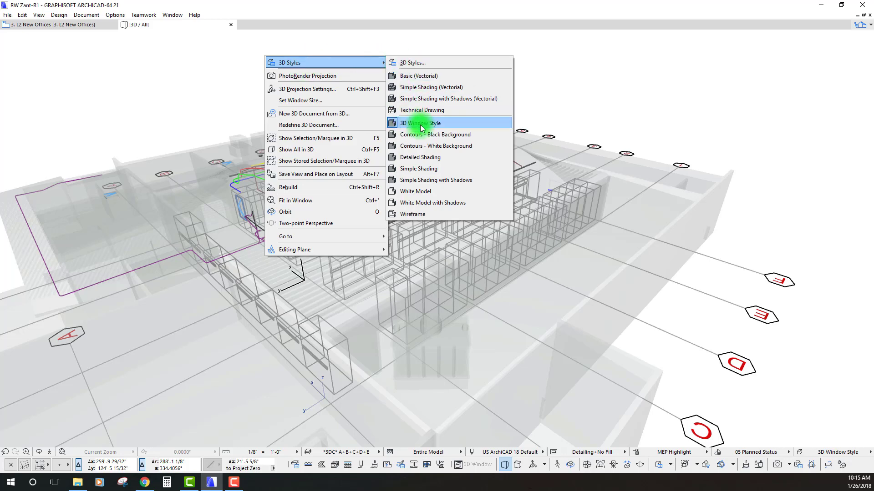
{"action": "left_click", "coordinate": [411, 63]}
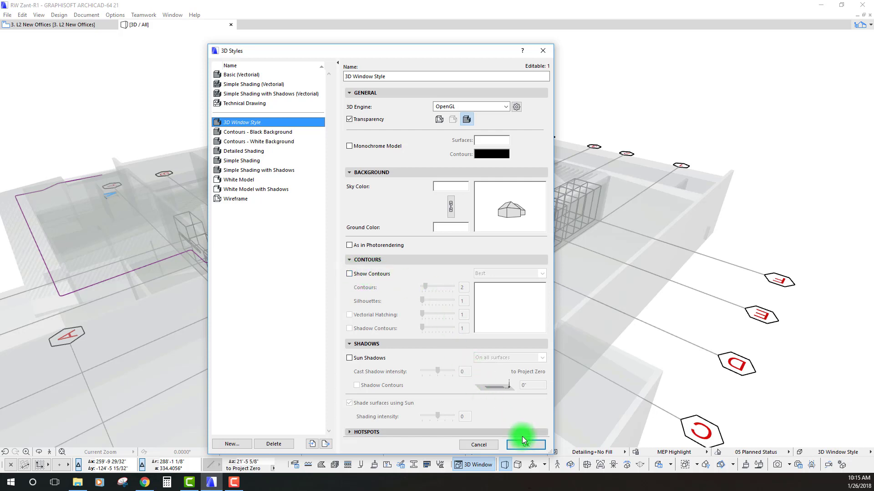
{"action": "left_click", "coordinate": [233, 143]}
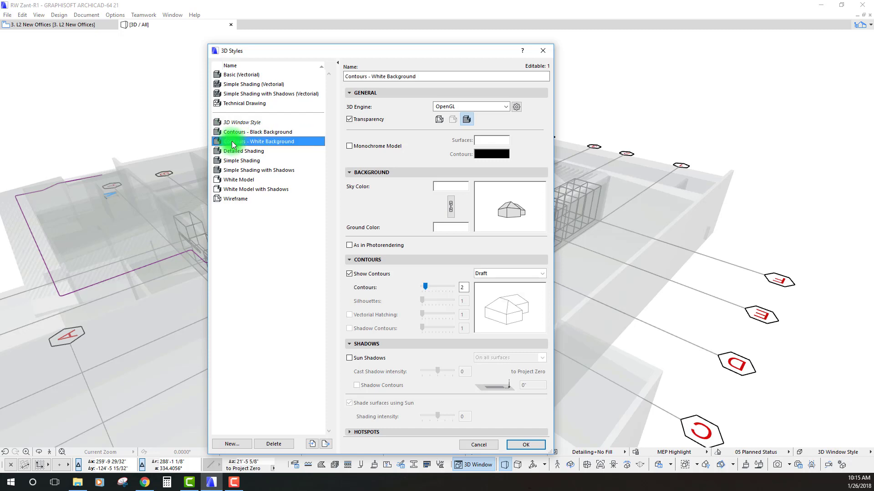
{"action": "left_click", "coordinate": [526, 445]}
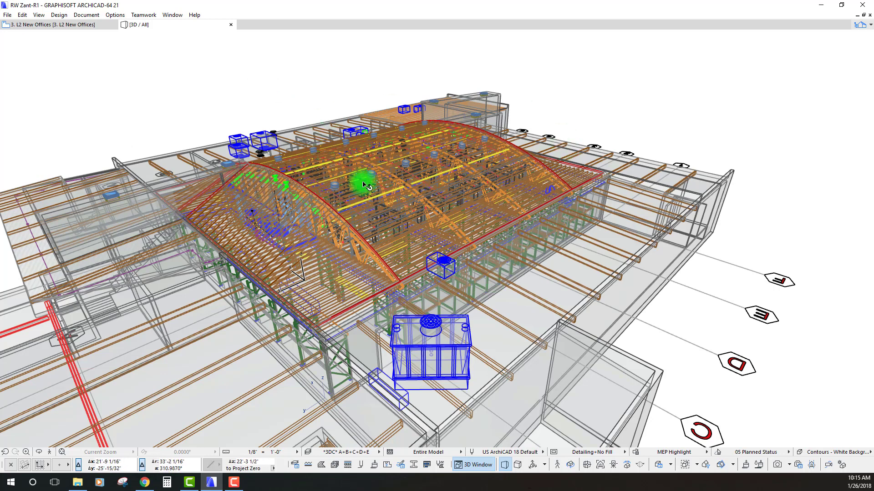
Switch to Contours - Black Background and orbit around the arched roof trusses
{"action": "right_click", "coordinate": [314, 74]}
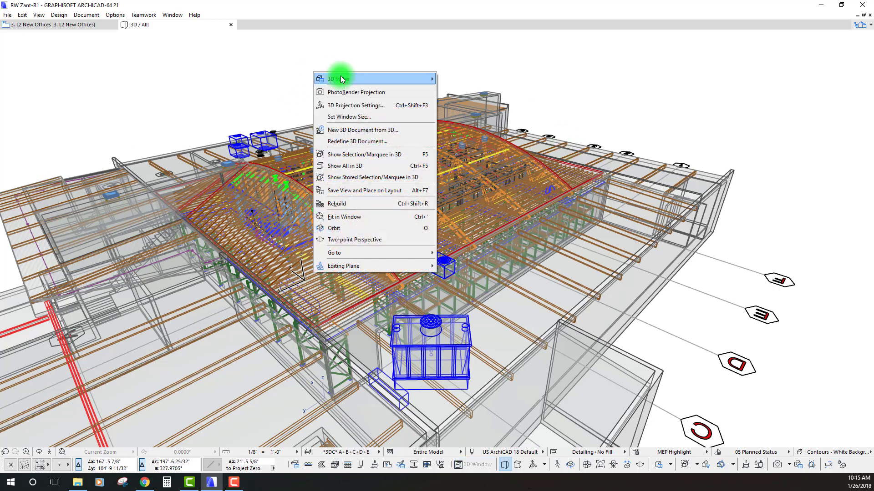
{"action": "mouse_move", "coordinate": [344, 81]}
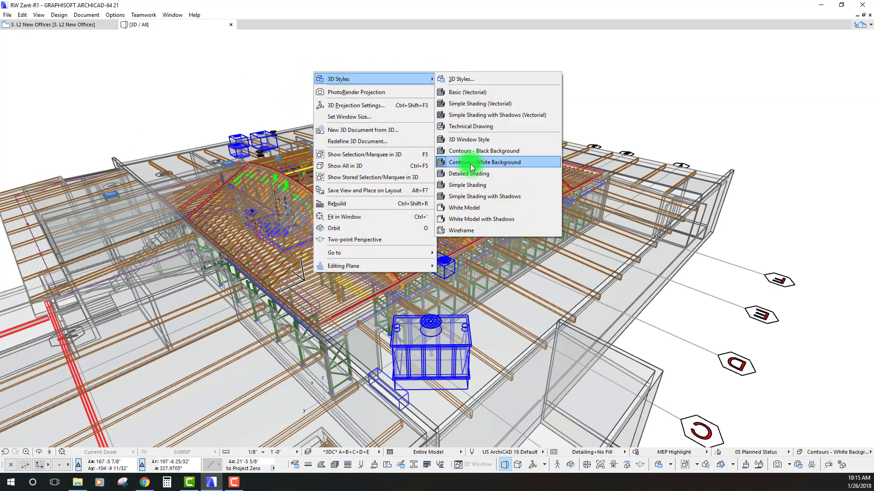
{"action": "middle_click_drag", "start_coordinate": [262, 63], "coordinate": [712, 223], "text": "shift"}
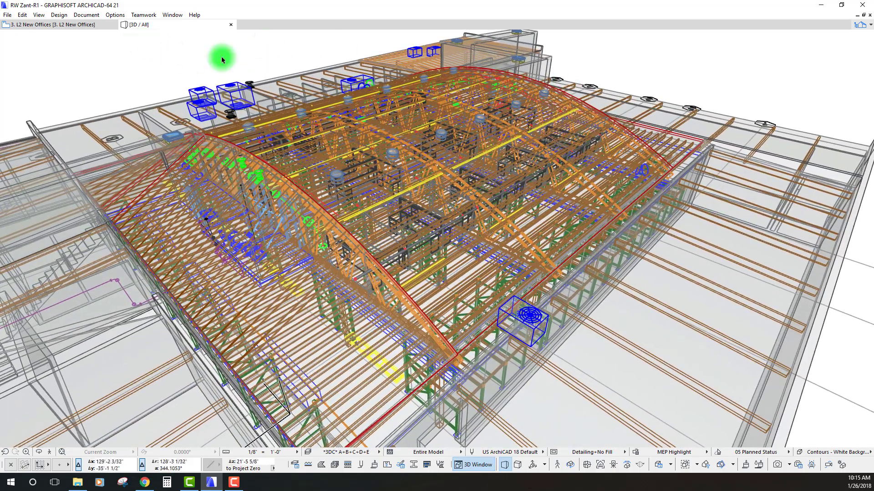
{"action": "right_click", "coordinate": [222, 57]}
{"action": "mouse_move", "coordinate": [262, 65]}
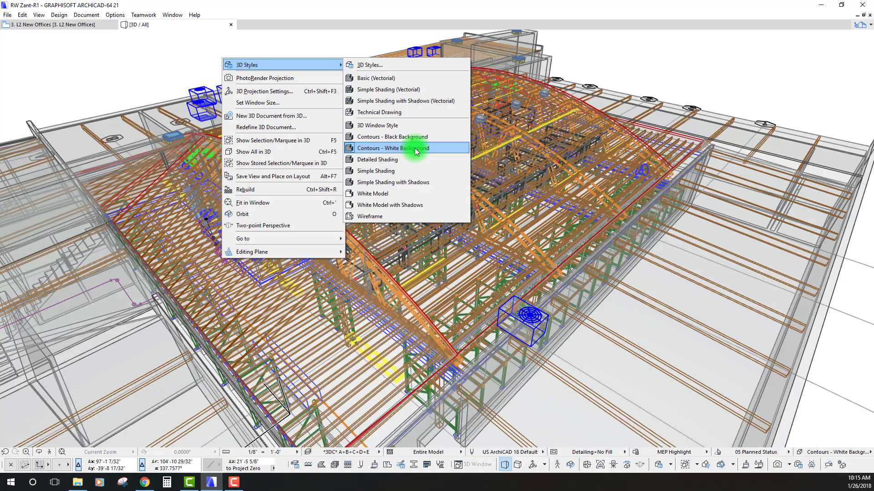
{"action": "left_click", "coordinate": [387, 136]}
{"action": "middle_click_drag", "start_coordinate": [373, 151], "coordinate": [334, 203], "text": "shift"}
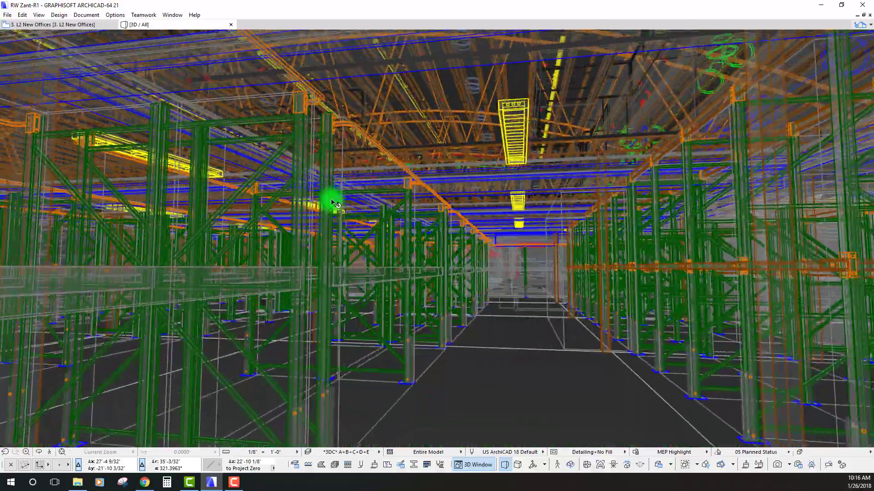
{"action": "middle_click_drag", "start_coordinate": [443, 152], "coordinate": [511, 206], "text": "shift"}
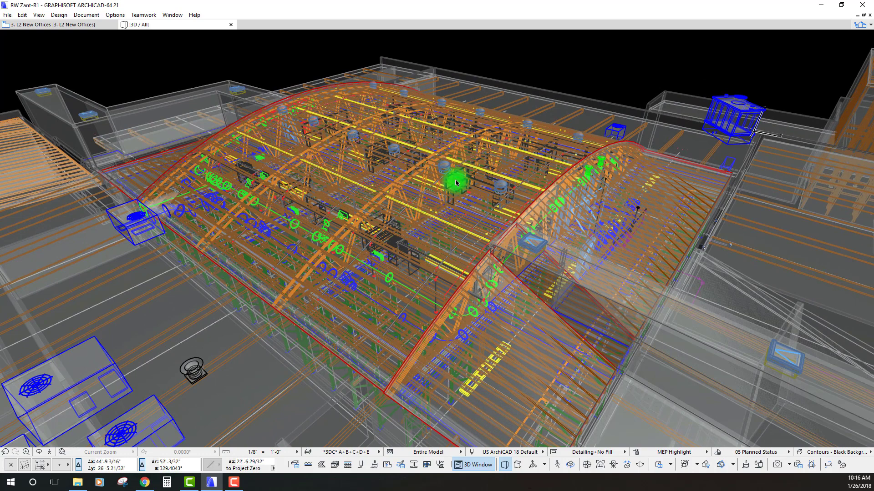
{"action": "middle_click_drag", "start_coordinate": [456, 183], "coordinate": [621, 159], "text": "shift"}
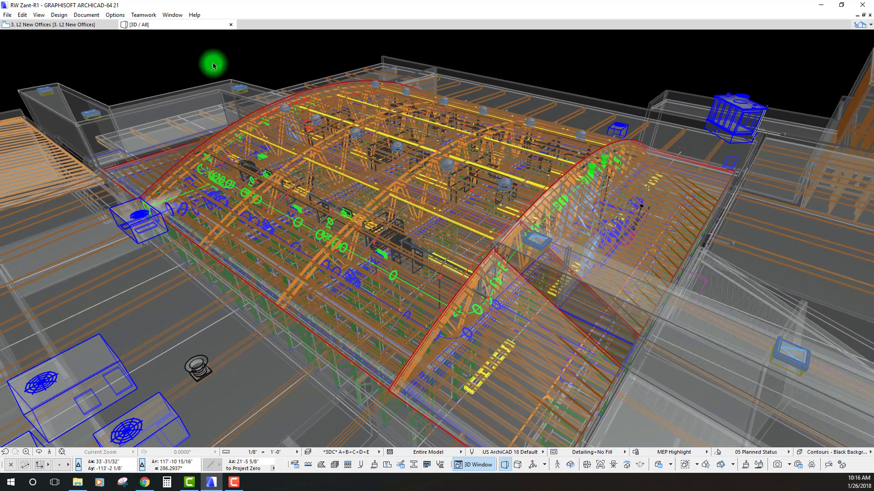
Override MEP Highlight's line, marker and text pens with light grey pen 116, then apply the rule to the view
{"action": "left_click", "coordinate": [85, 17]}
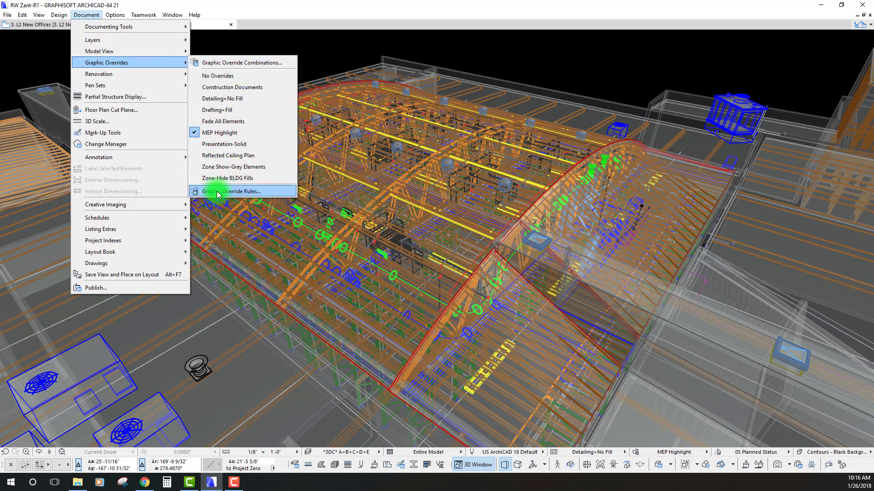
{"action": "left_click", "coordinate": [244, 192]}
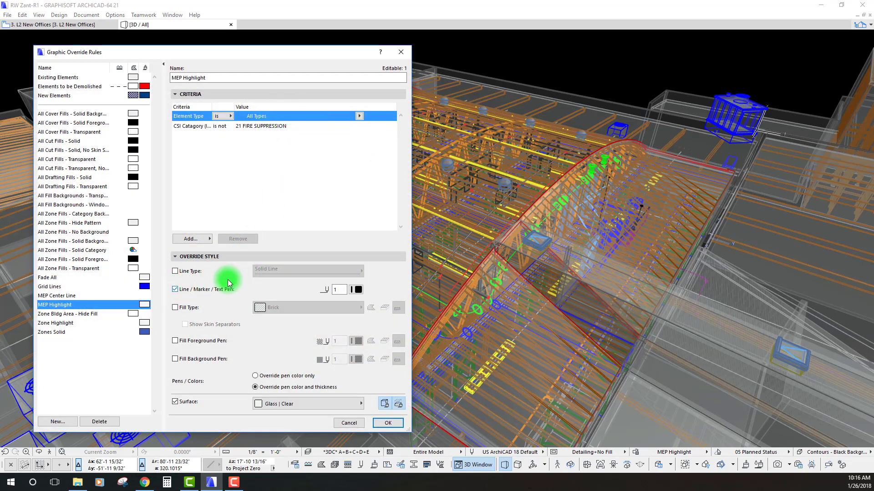
{"action": "left_click", "coordinate": [186, 291]}
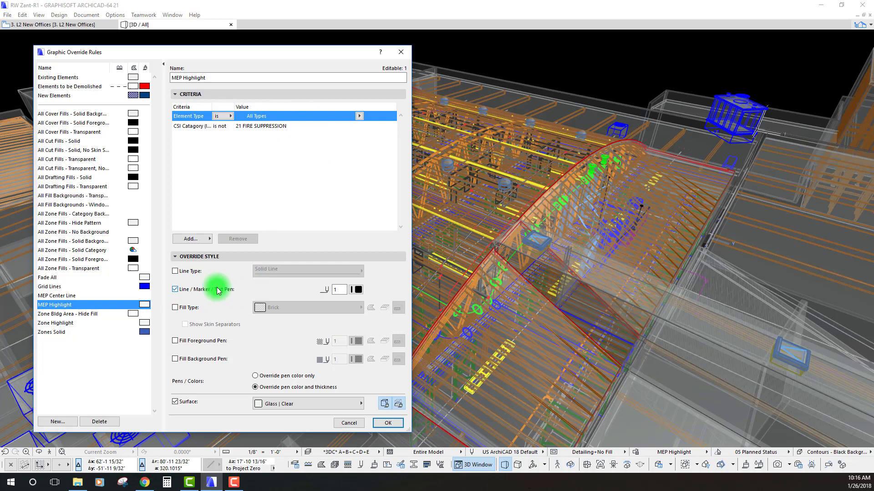
{"action": "left_click", "coordinate": [358, 290]}
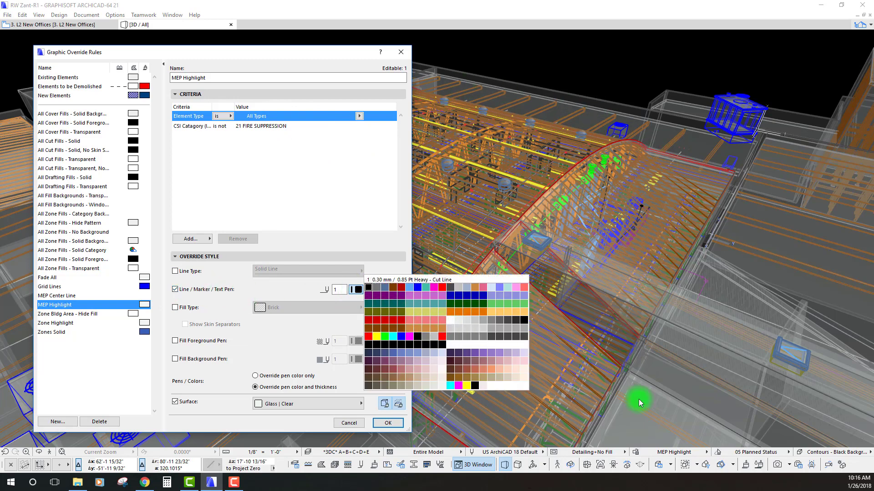
{"action": "left_click", "coordinate": [491, 332]}
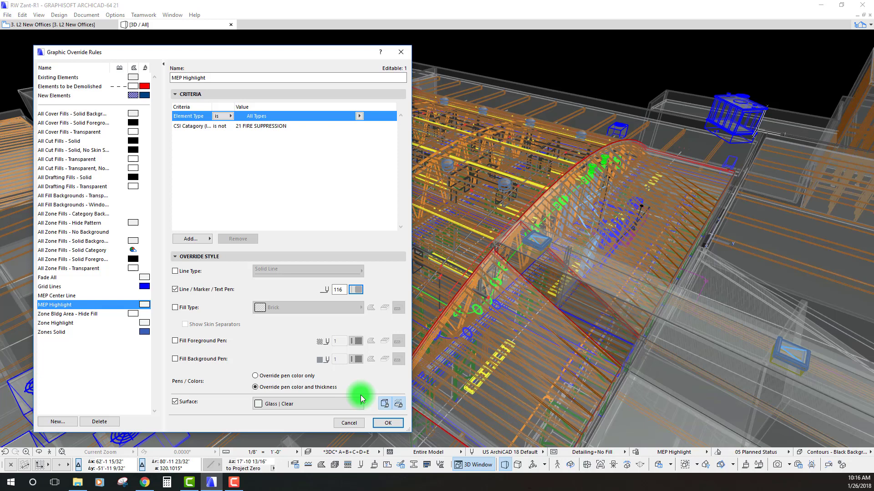
{"action": "left_click", "coordinate": [388, 423]}
{"action": "left_click", "coordinate": [434, 183]}
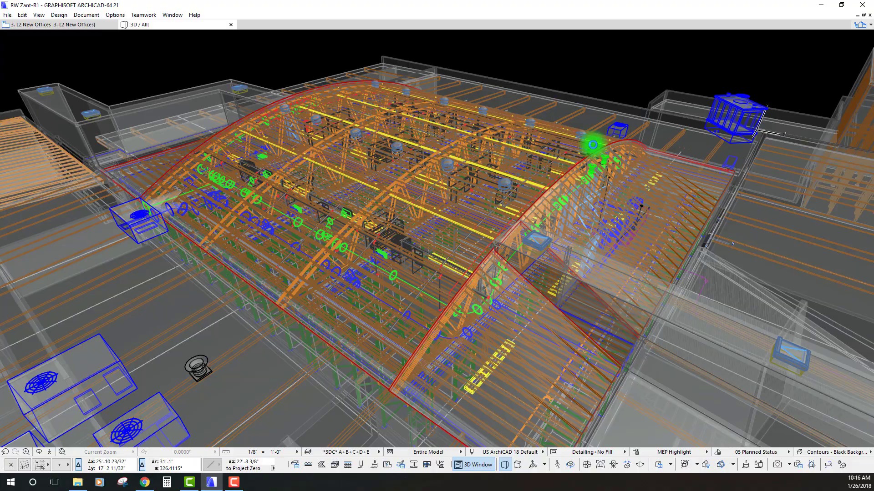
Switch the 3D view to the Contours - White Background style
{"action": "middle_click_drag", "start_coordinate": [593, 144], "coordinate": [479, 81], "text": "shift"}
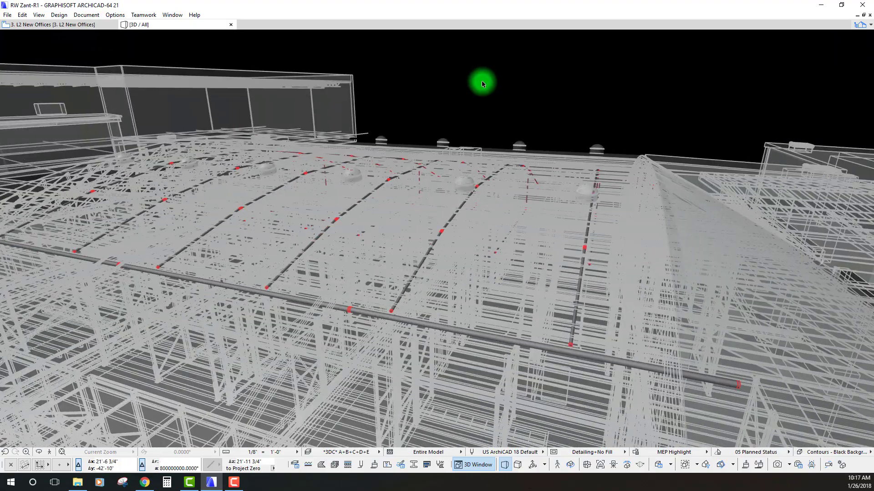
{"action": "right_click", "coordinate": [482, 82]}
{"action": "mouse_move", "coordinate": [520, 89]}
{"action": "left_click", "coordinate": [647, 172]}
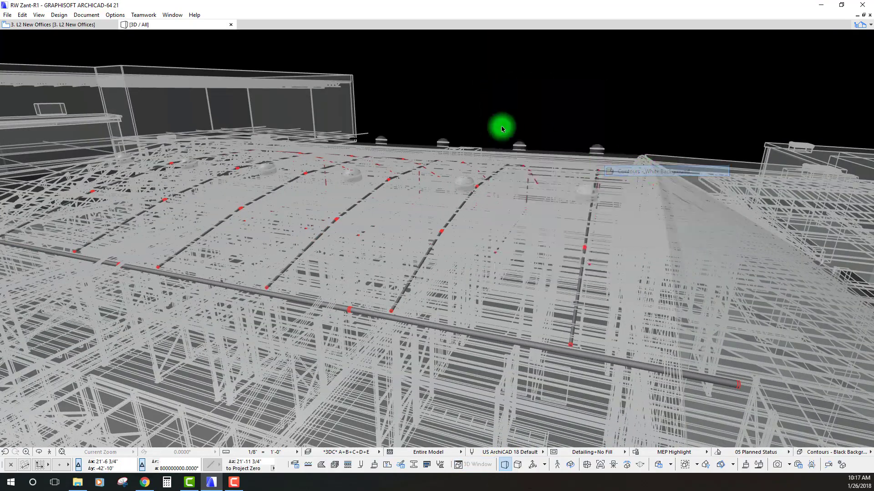
Orbit to a low angle over the roof and zoom into its structure
{"action": "middle_click_drag", "start_coordinate": [499, 127], "coordinate": [502, 124], "text": "shift"}
{"action": "scroll", "coordinate": [502, 124], "scroll_direction": "up", "scroll_amount": 10}
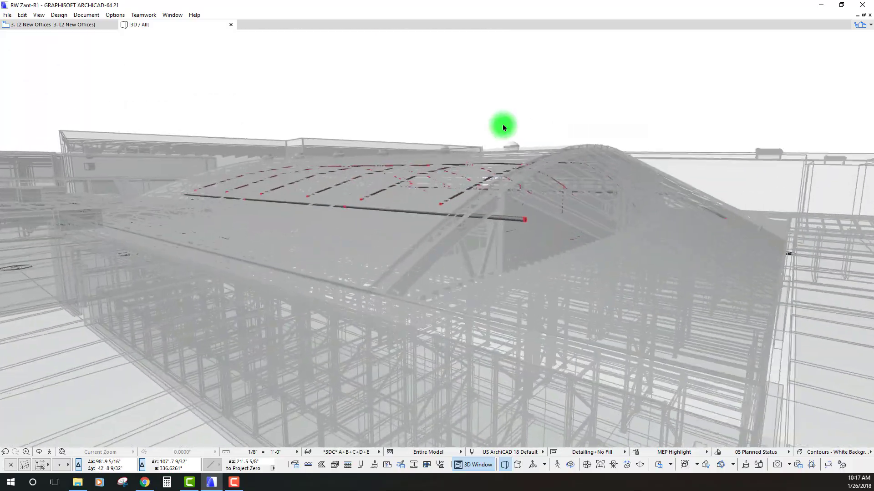
{"action": "scroll", "coordinate": [503, 125], "scroll_direction": "up", "scroll_amount": 10}
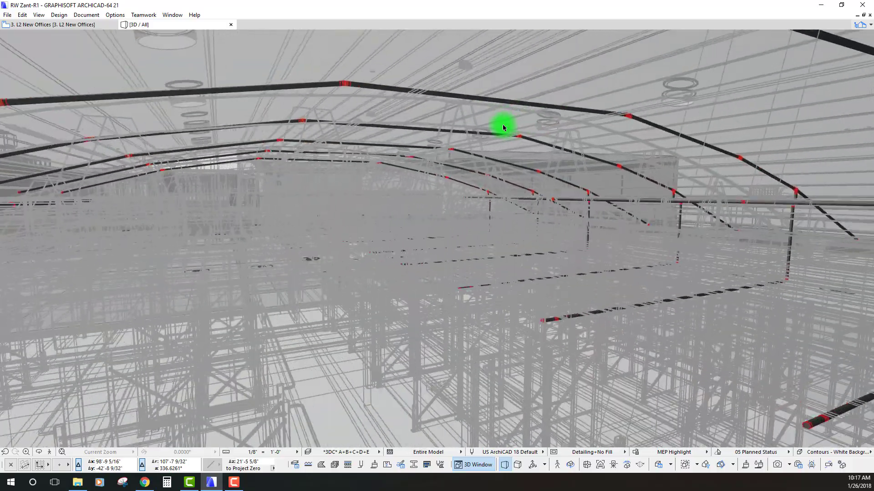
{"action": "scroll", "coordinate": [502, 125], "scroll_direction": "up", "scroll_amount": 10}
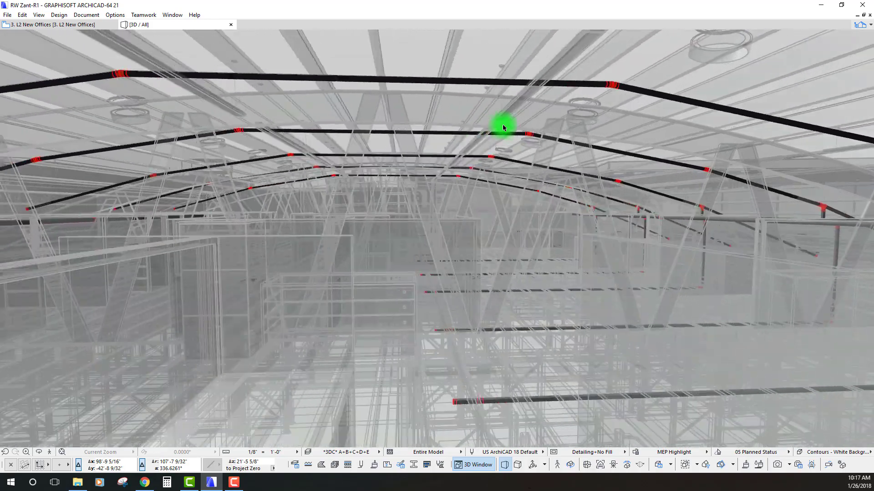
{"action": "scroll", "coordinate": [502, 124], "scroll_direction": "up", "scroll_amount": 10}
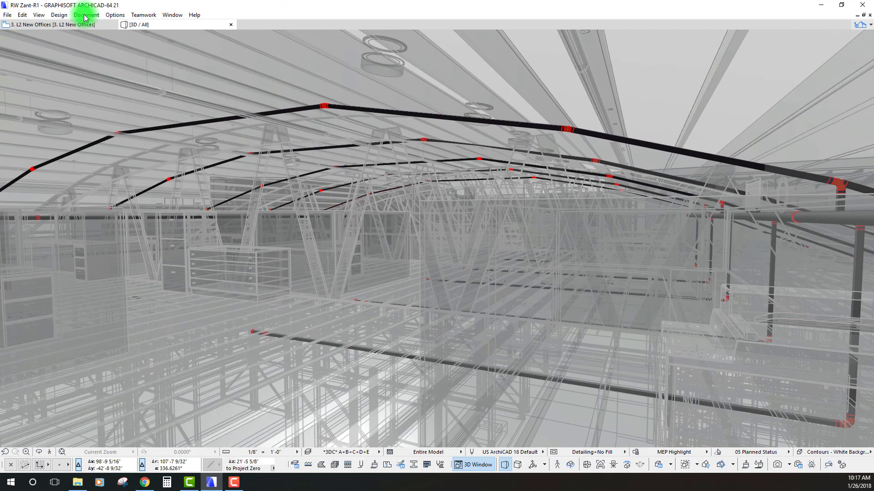
Open the MEP Highlight override rules and add four CSI Category criteria
{"action": "left_click", "coordinate": [85, 15]}
{"action": "mouse_move", "coordinate": [127, 64]}
{"action": "left_click", "coordinate": [223, 64]}
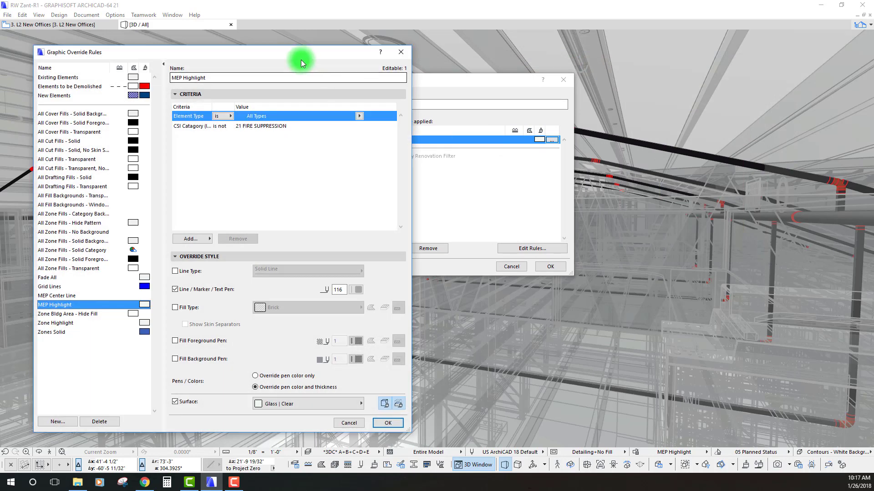
{"action": "left_click_drag", "start_coordinate": [301, 60], "coordinate": [299, 60]}
{"action": "left_click", "coordinate": [197, 240]}
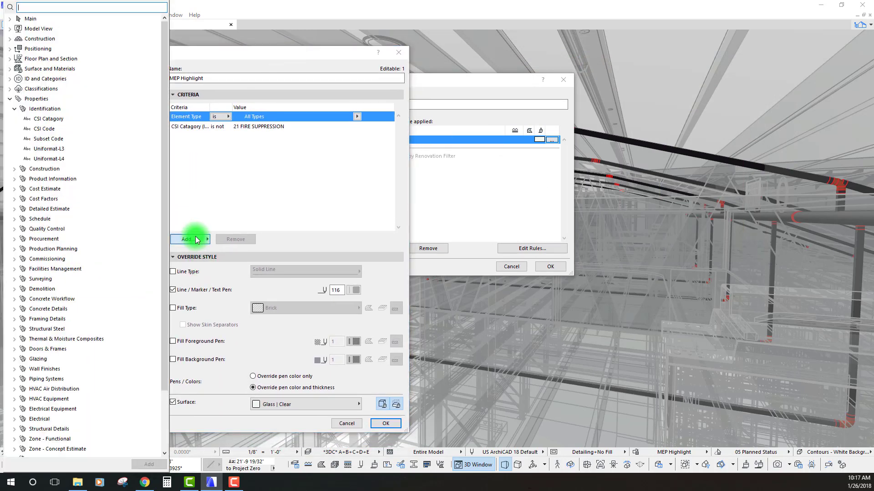
{"action": "double_click", "coordinate": [40, 120]}
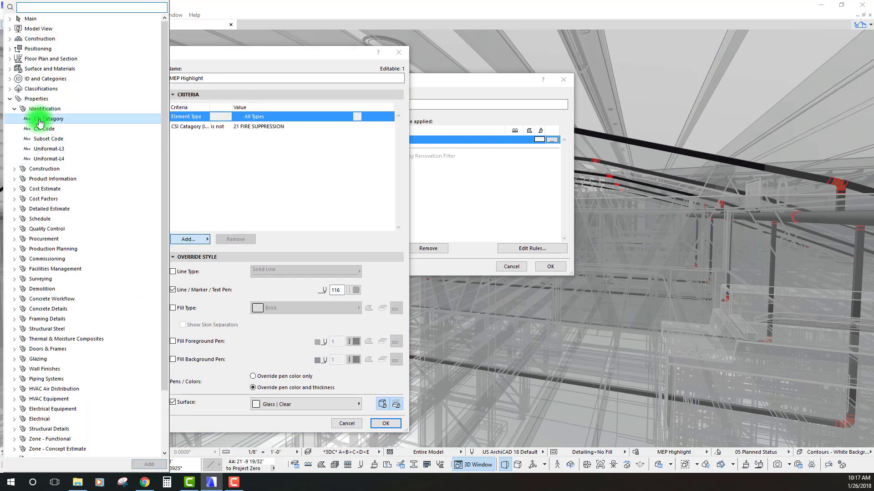
{"action": "double_click", "coordinate": [40, 120]}
{"action": "double_click", "coordinate": [40, 120]}
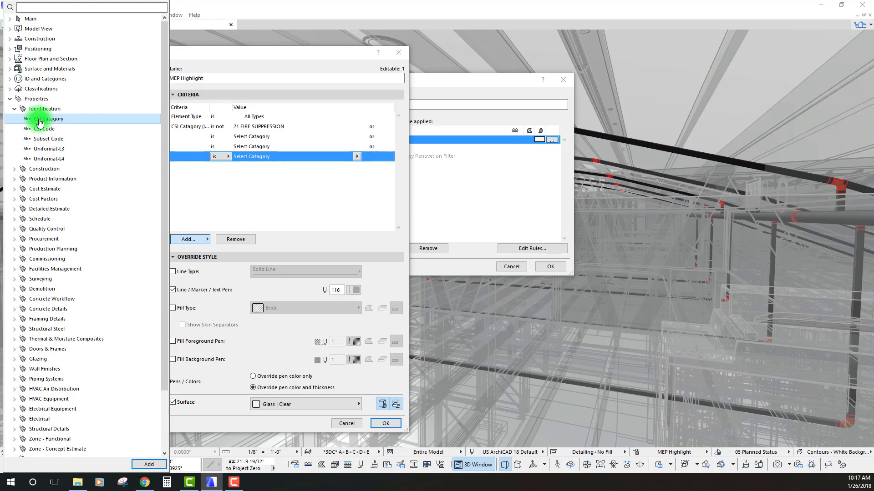
{"action": "double_click", "coordinate": [40, 119]}
{"action": "left_click", "coordinate": [258, 196]}
Set the new criteria to 22 PLUMBING, 23 HVAC, 26 ELECTRICAL and 27 COMMUNICATIONS
{"action": "left_click", "coordinate": [350, 137]}
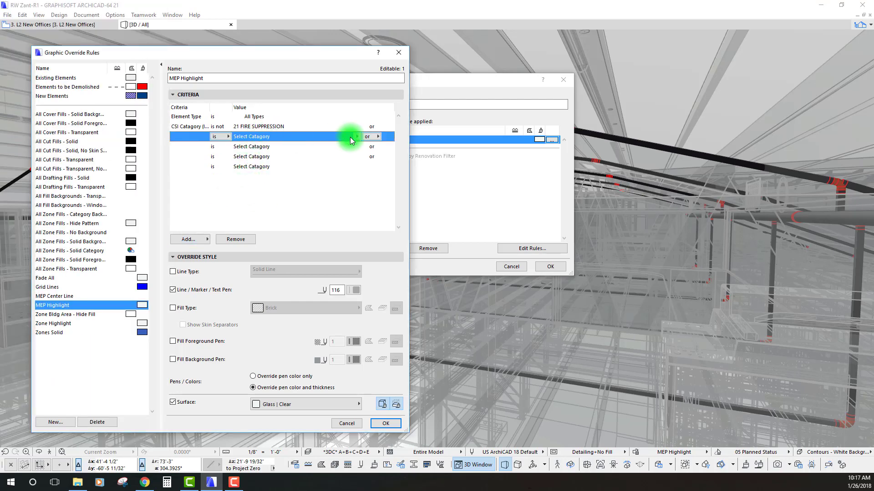
{"action": "left_click", "coordinate": [356, 136]}
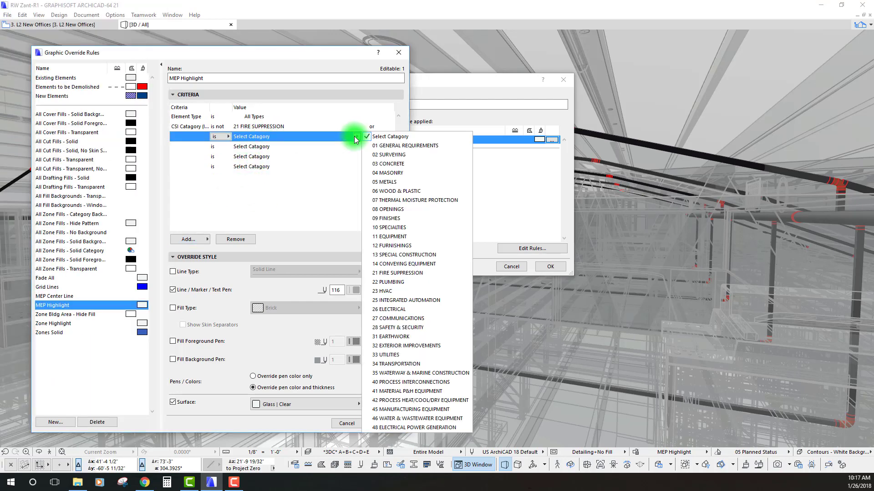
{"action": "left_click", "coordinate": [407, 279]}
{"action": "left_click", "coordinate": [305, 148]}
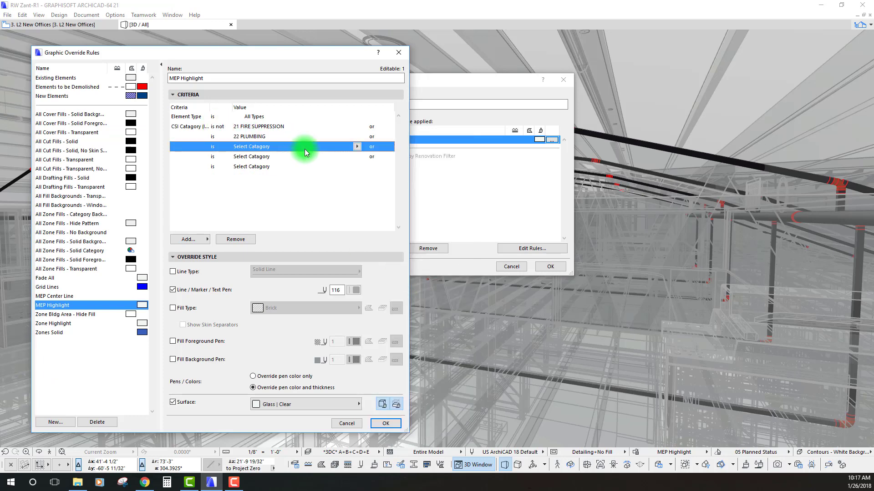
{"action": "left_click", "coordinate": [356, 146]}
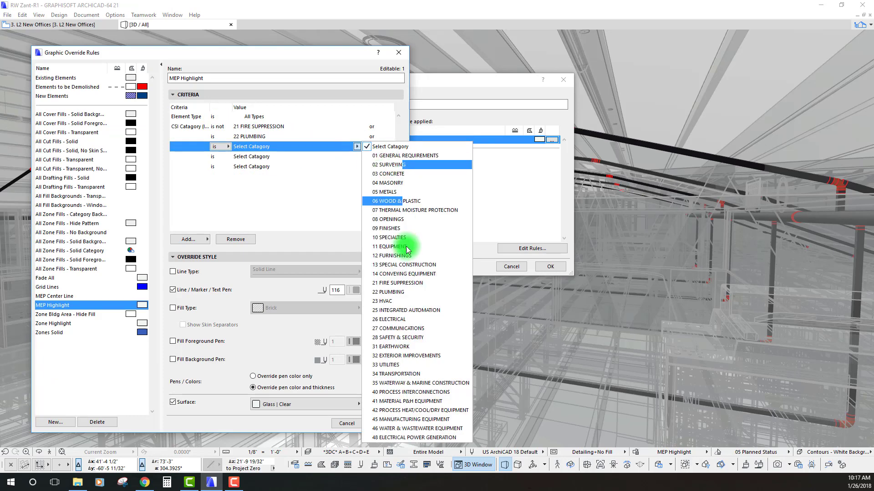
{"action": "left_click", "coordinate": [406, 302]}
{"action": "left_click", "coordinate": [251, 157]}
{"action": "left_click", "coordinate": [357, 157]}
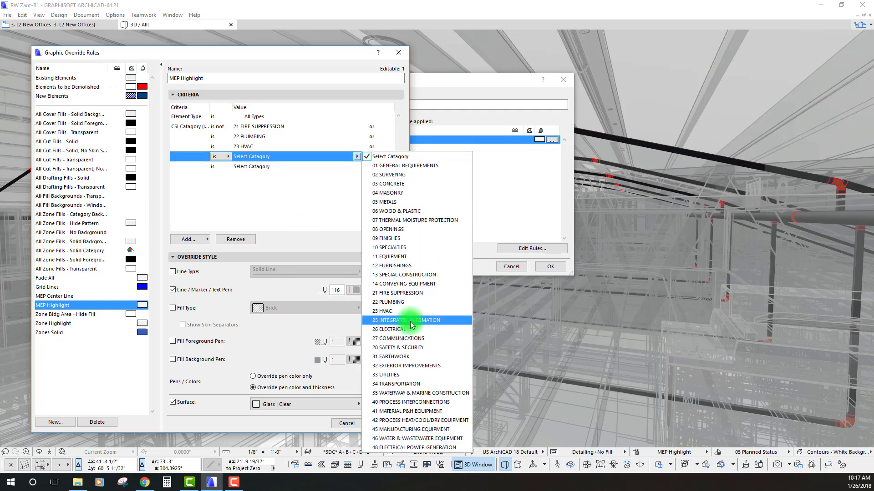
{"action": "left_click", "coordinate": [390, 328]}
{"action": "left_click", "coordinate": [275, 167]}
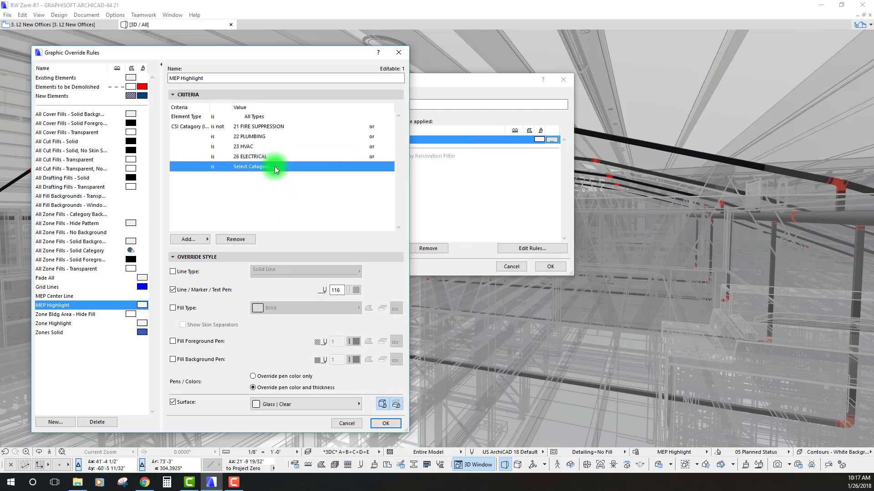
{"action": "left_click", "coordinate": [357, 166]}
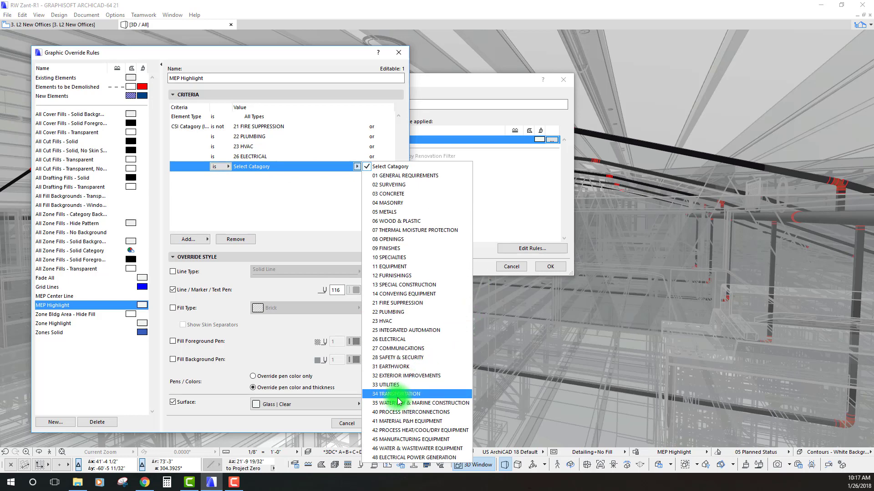
{"action": "left_click", "coordinate": [398, 348]}
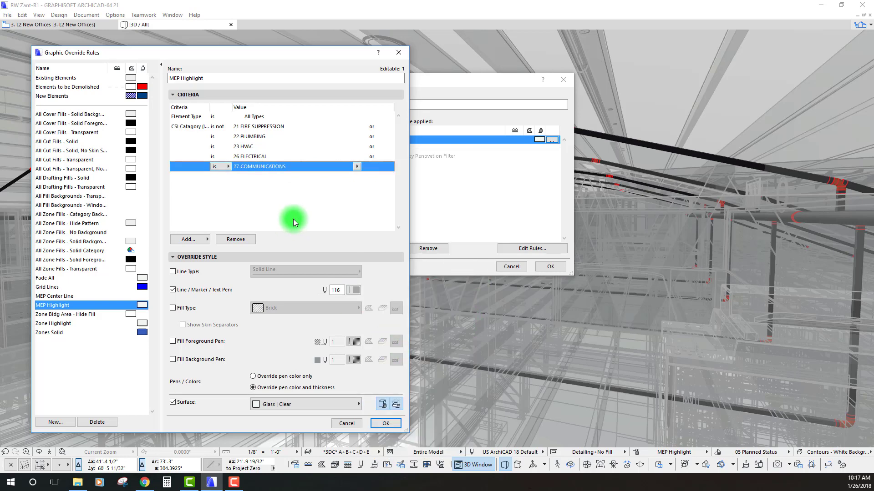
{"action": "left_click_drag", "start_coordinate": [269, 54], "coordinate": [252, 48]}
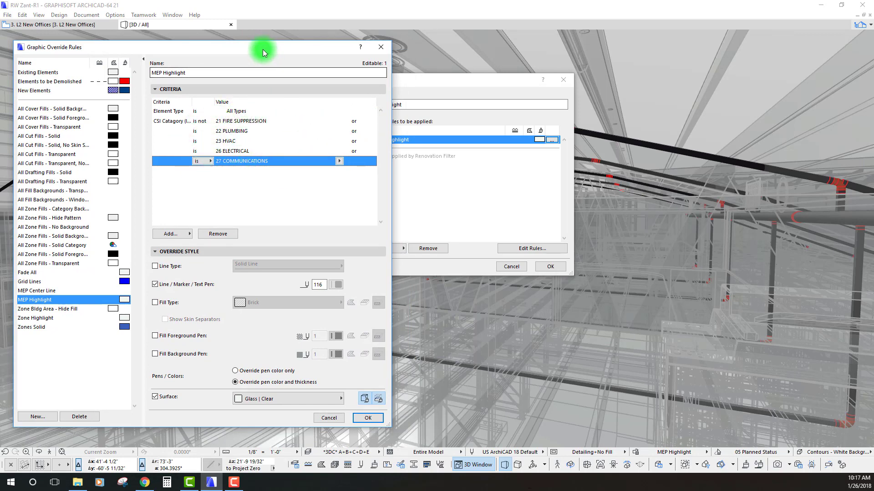
Switch the PLUMBING, HVAC, ELECTRICAL and COMMUNICATIONS criteria to 'is not'
{"action": "left_click_drag", "start_coordinate": [263, 50], "coordinate": [272, 46]}
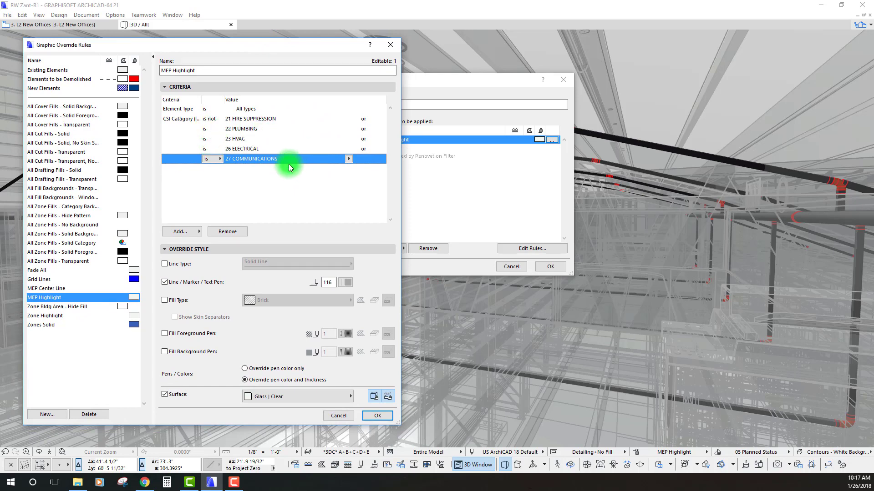
{"action": "left_click", "coordinate": [212, 129]}
{"action": "left_click", "coordinate": [232, 137]}
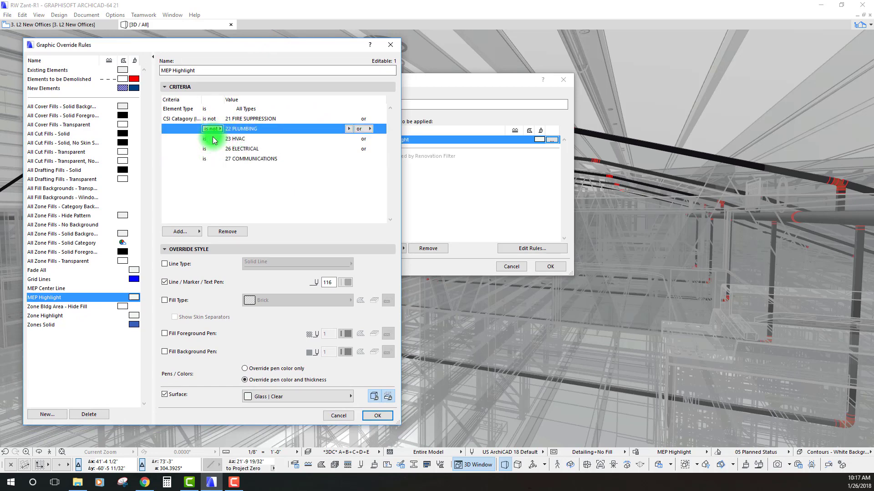
{"action": "left_click", "coordinate": [221, 138]}
{"action": "left_click", "coordinate": [229, 148]}
{"action": "left_click", "coordinate": [212, 150]}
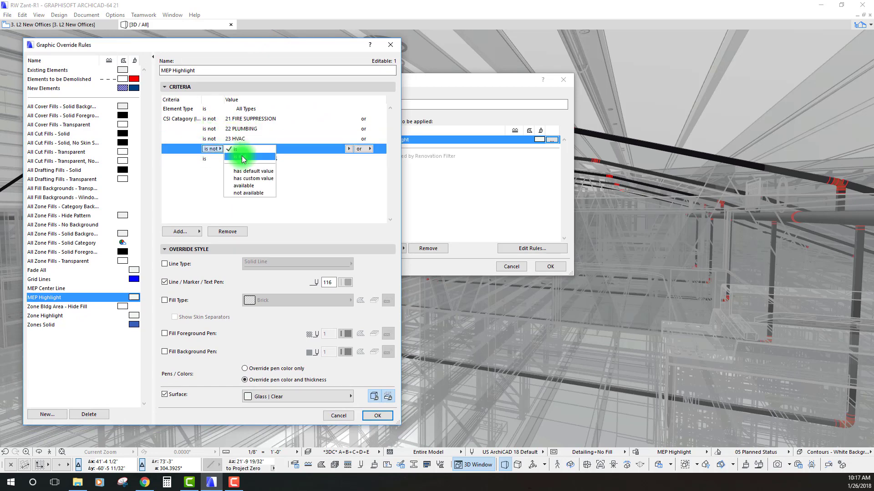
{"action": "left_click", "coordinate": [213, 159]}
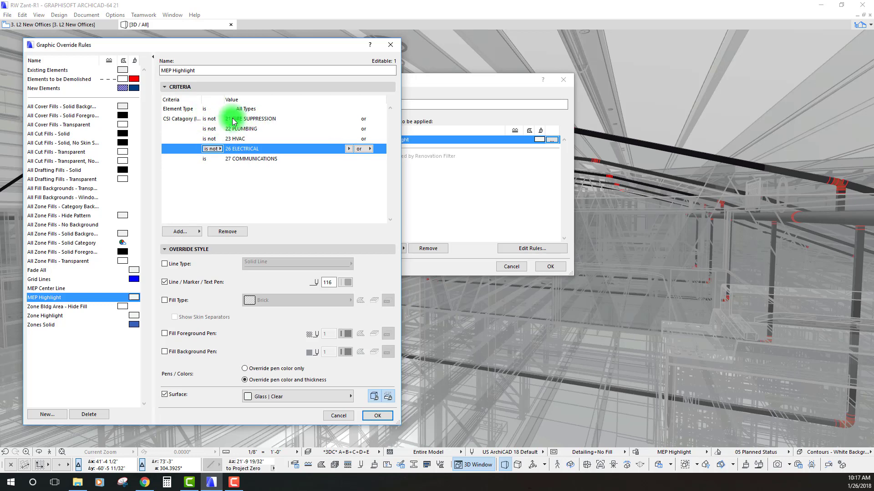
{"action": "left_click", "coordinate": [210, 159]}
{"action": "left_click", "coordinate": [220, 158]}
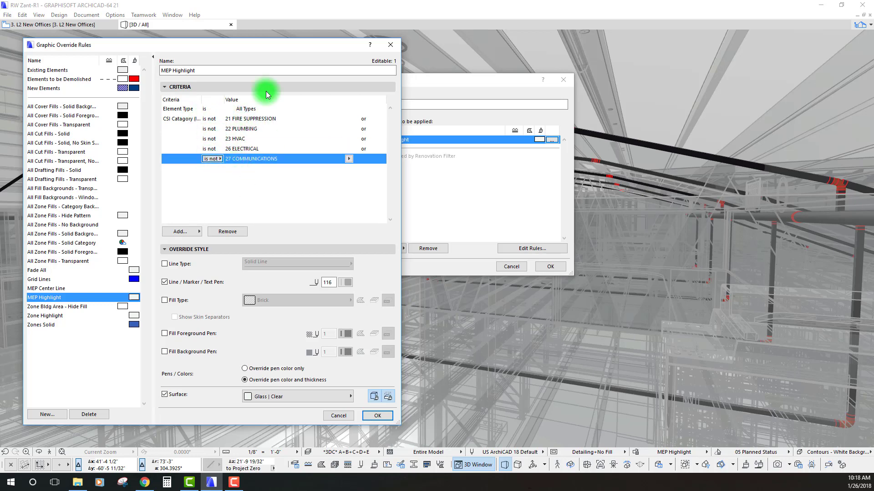
Confirm the MEP Highlight rule and apply the combination to the 3D view
{"action": "left_click_drag", "start_coordinate": [245, 50], "coordinate": [259, 54]}
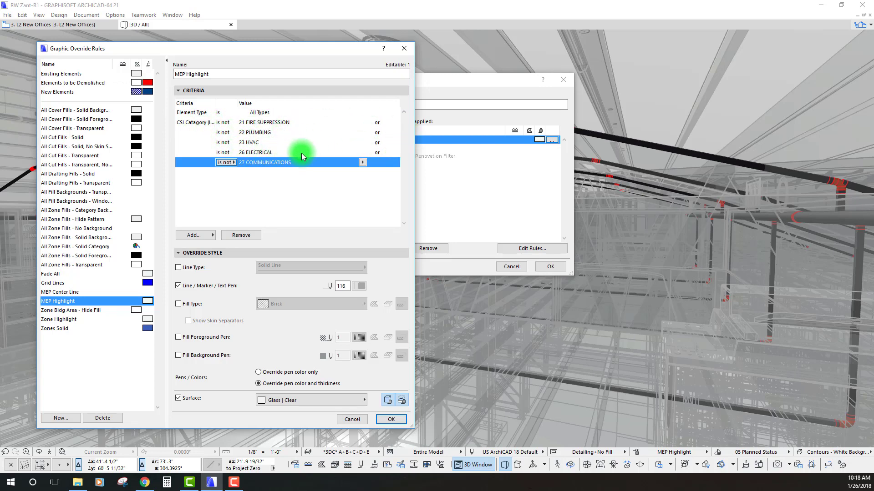
{"action": "left_click", "coordinate": [389, 420]}
{"action": "left_click", "coordinate": [550, 267]}
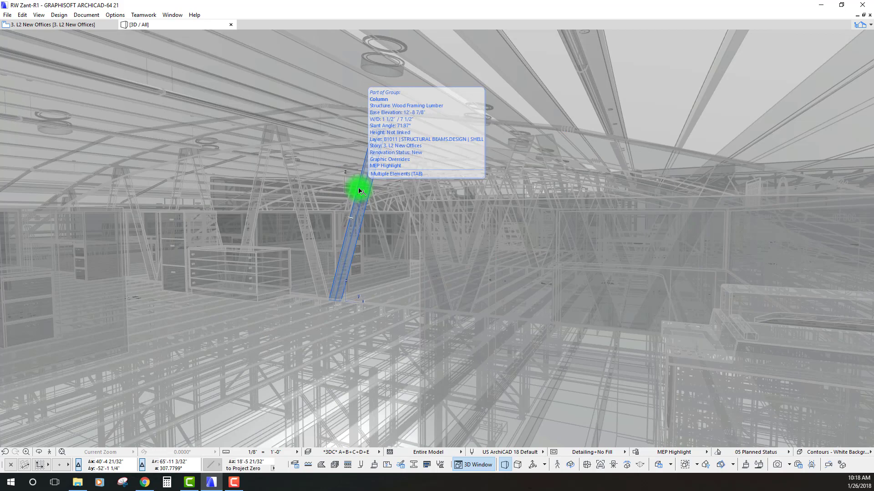
Zoom in toward the ceiling, then bring up the Document menu
{"action": "scroll", "coordinate": [274, 199], "scroll_direction": "up", "scroll_amount": 6}
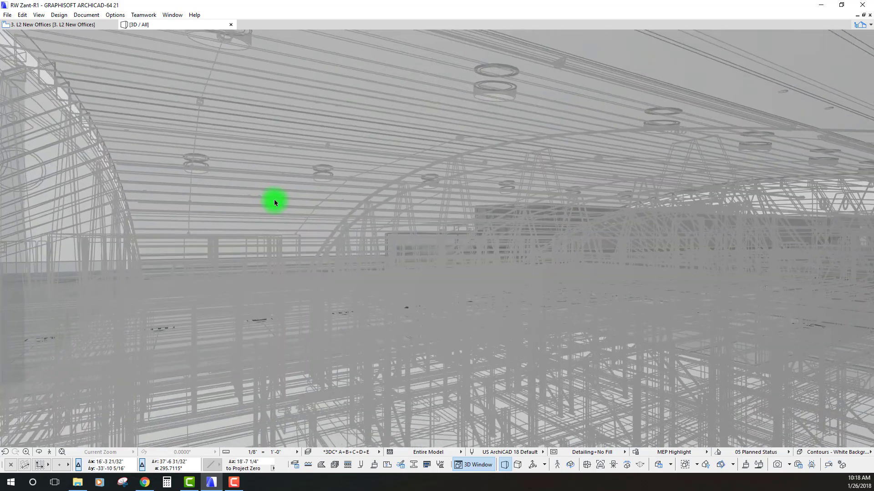
{"action": "scroll", "coordinate": [274, 200], "scroll_direction": "up", "scroll_amount": 5}
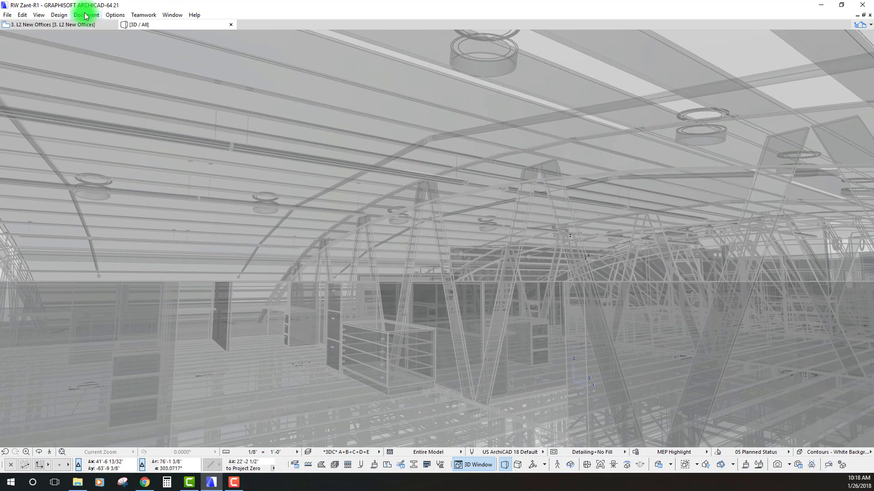
{"action": "left_click", "coordinate": [86, 15]}
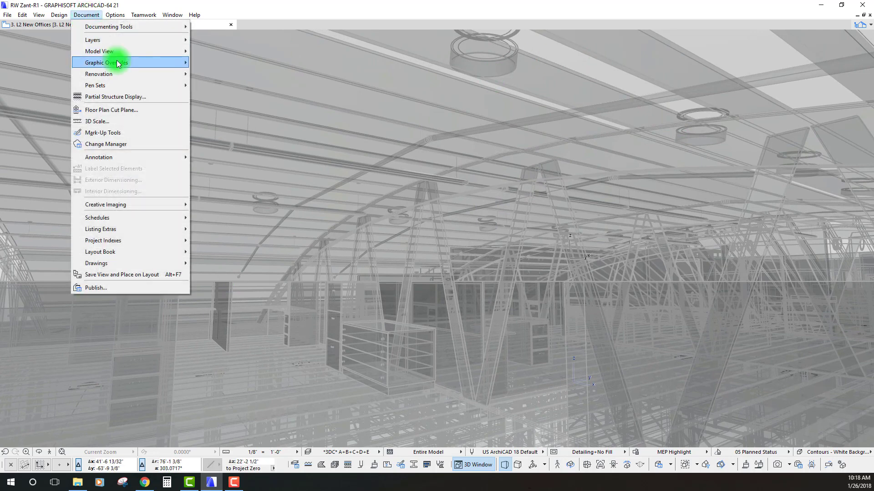
Open the rules of the MEP Highlight graphic override combination
{"action": "mouse_move", "coordinate": [117, 62]}
{"action": "left_click", "coordinate": [229, 65]}
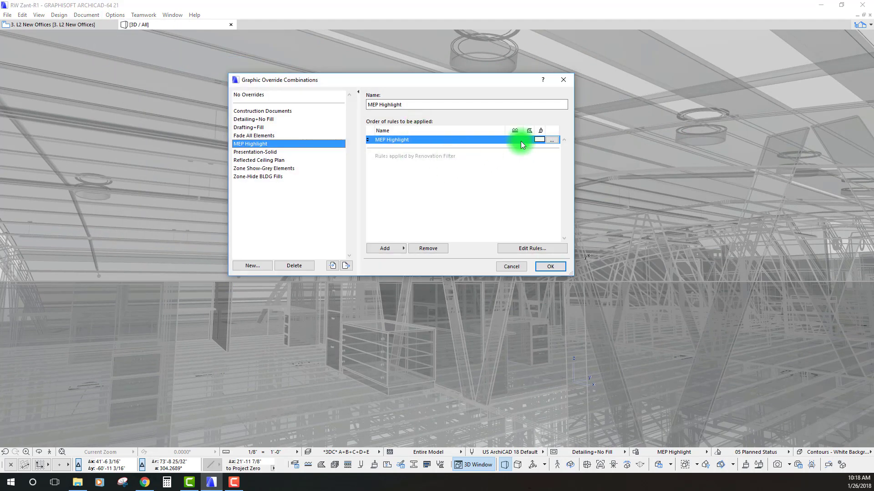
{"action": "left_click", "coordinate": [551, 139]}
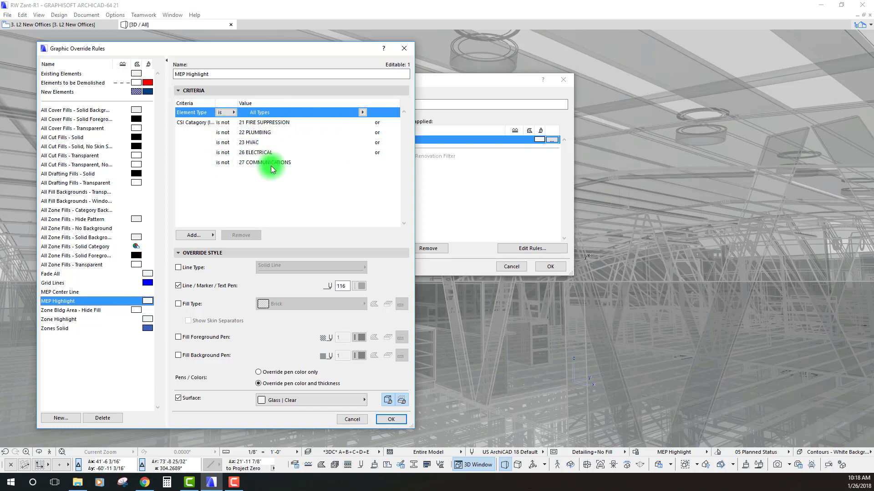
Change the FIRE SUPPRESSION, PLUMBING and HVAC connectors to 'and', then confirm the rule
{"action": "left_click", "coordinate": [375, 122]}
{"action": "left_click", "coordinate": [383, 122]}
{"action": "left_click", "coordinate": [400, 123]}
{"action": "left_click", "coordinate": [376, 132]}
{"action": "left_click", "coordinate": [383, 133]}
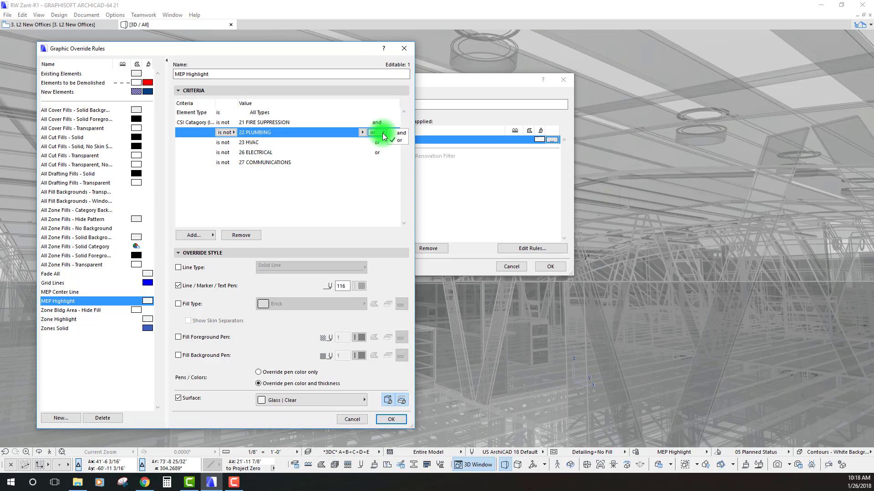
{"action": "left_click", "coordinate": [376, 142]}
{"action": "left_click", "coordinate": [384, 142]}
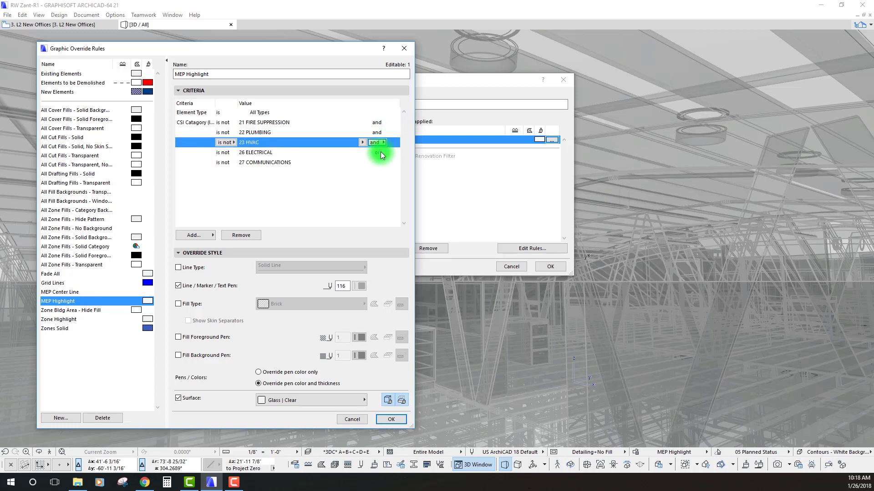
{"action": "left_click", "coordinate": [381, 153]}
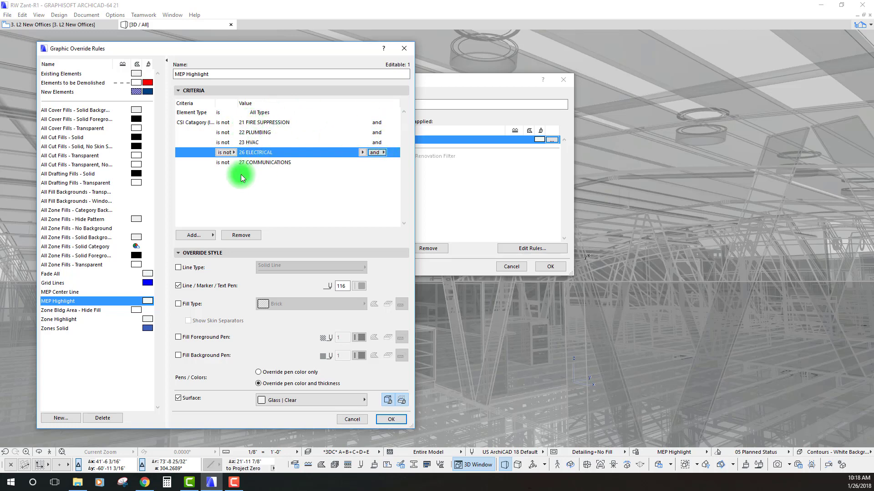
{"action": "left_click_drag", "start_coordinate": [265, 48], "coordinate": [250, 47]}
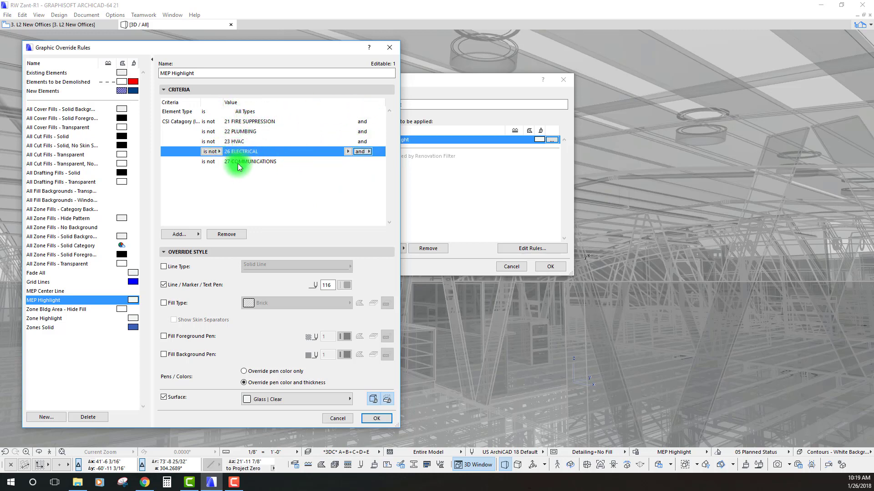
{"action": "left_click_drag", "start_coordinate": [220, 51], "coordinate": [216, 53]}
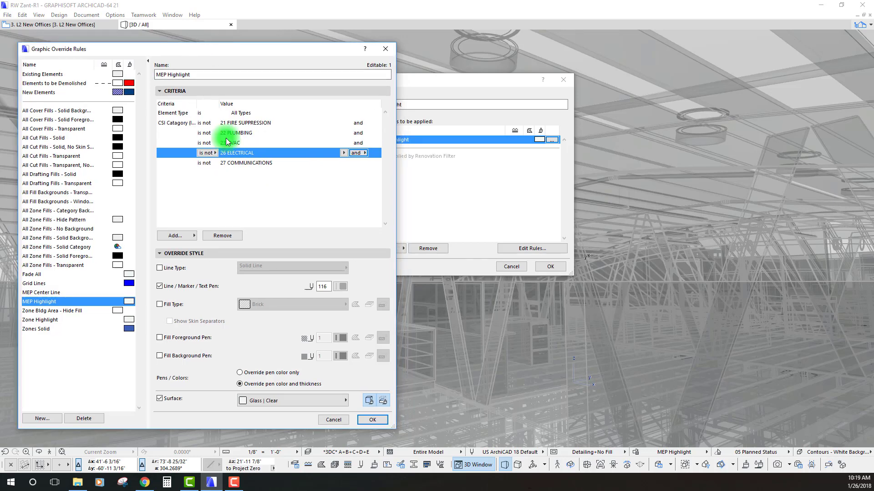
{"action": "left_click", "coordinate": [371, 421]}
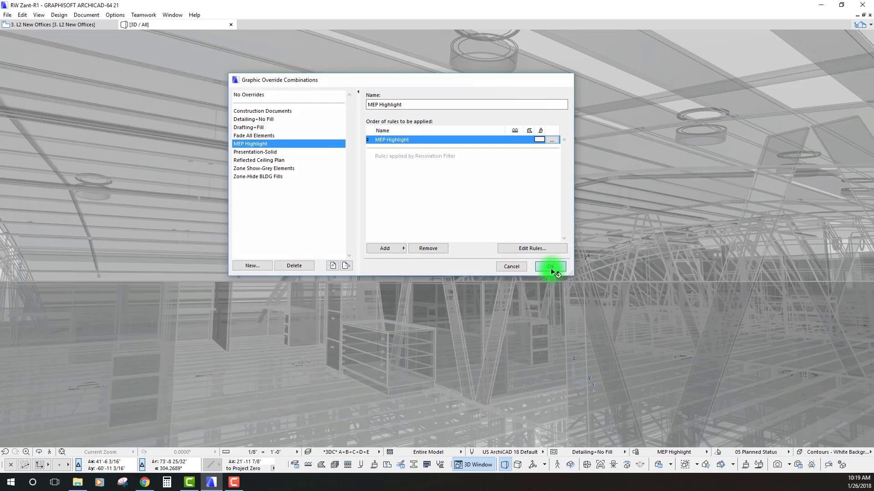
Apply the corrected MEP Highlight combination and turn toward the green duct
{"action": "left_click", "coordinate": [551, 267]}
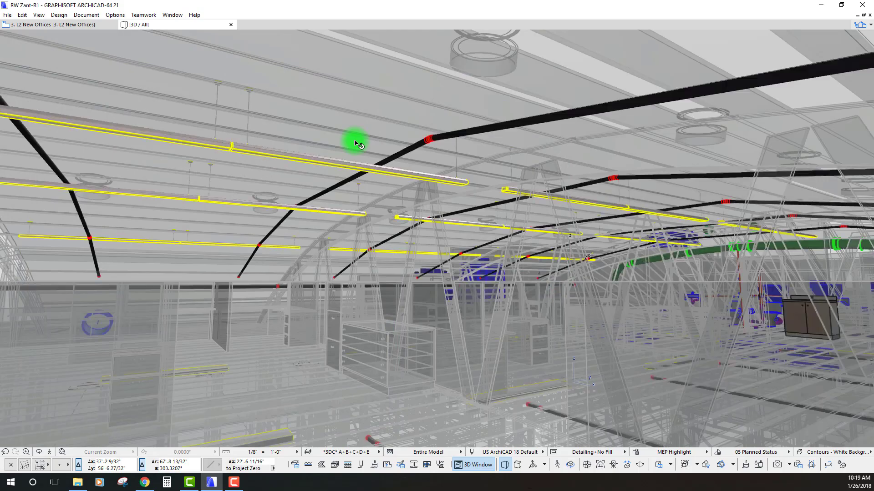
{"action": "scroll", "coordinate": [357, 144], "scroll_direction": "up", "scroll_amount": 3}
{"action": "key", "text": "Right"}
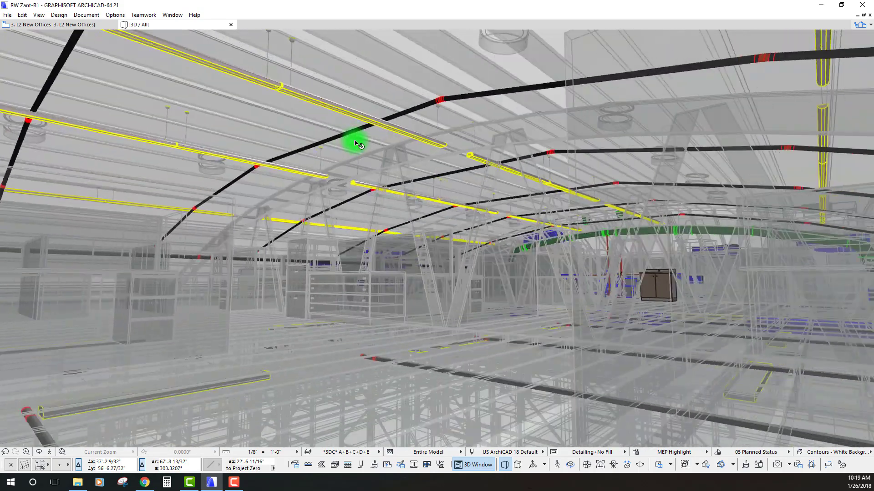
Walk forward under the ceiling pipes and through the support frames, then rise above the roof
{"action": "key", "text": "Up"}
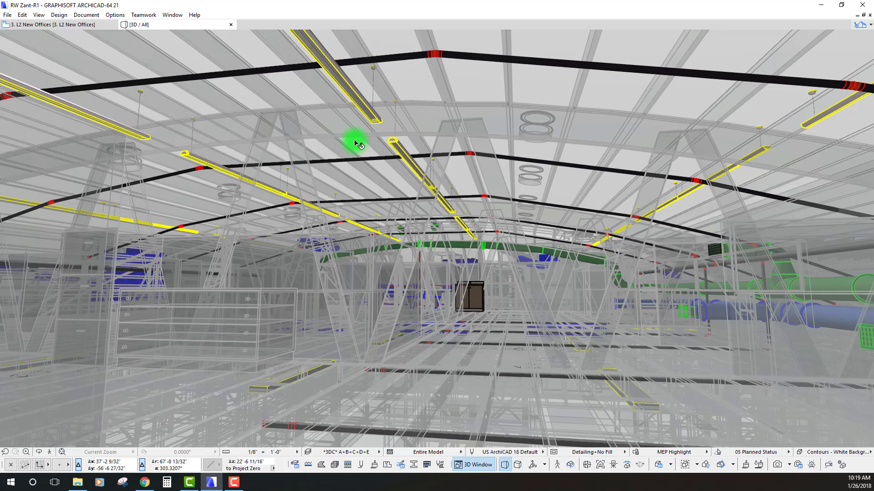
{"action": "key", "text": "Up"}
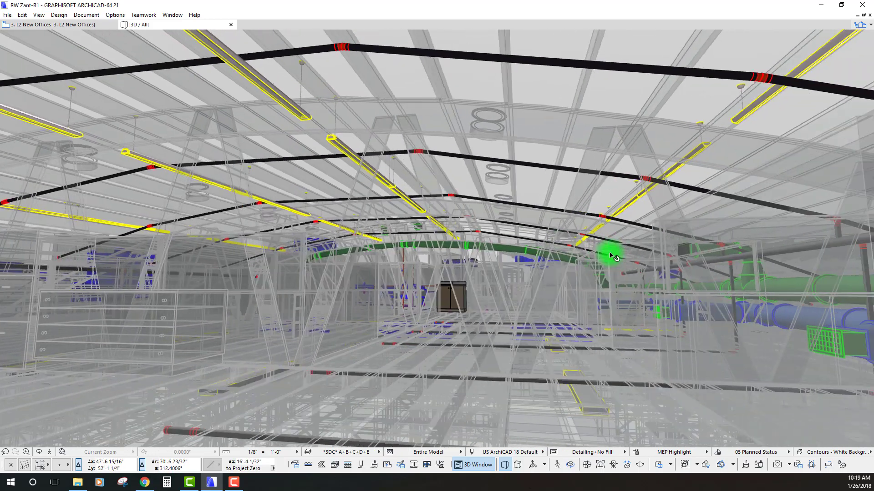
{"action": "key", "text": "Up"}
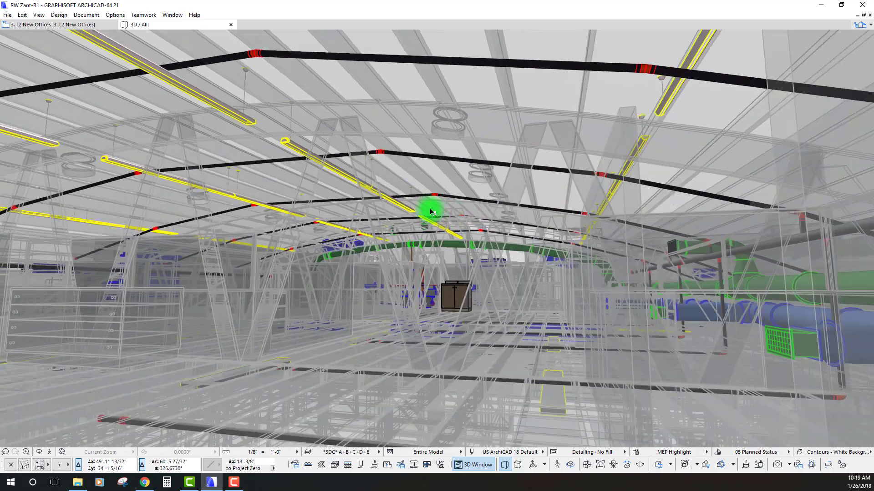
{"action": "key", "text": "Up"}
{"action": "key", "text": "Left"}
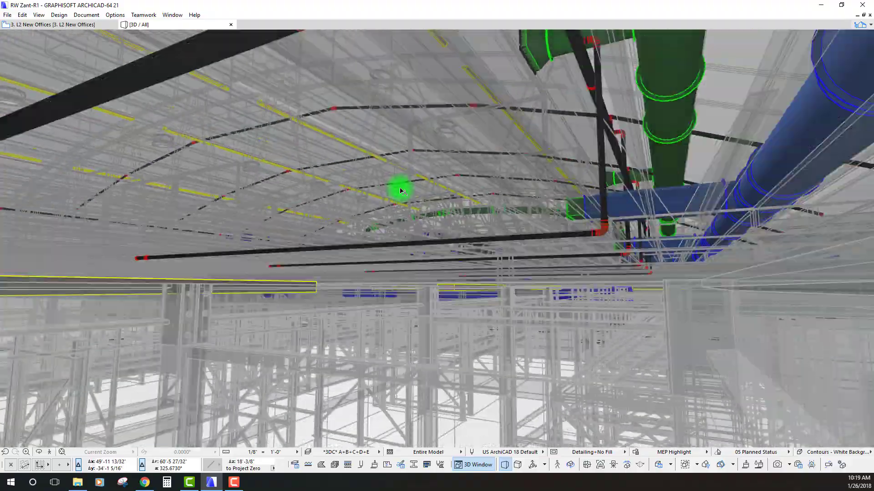
{"action": "key", "text": "Up"}
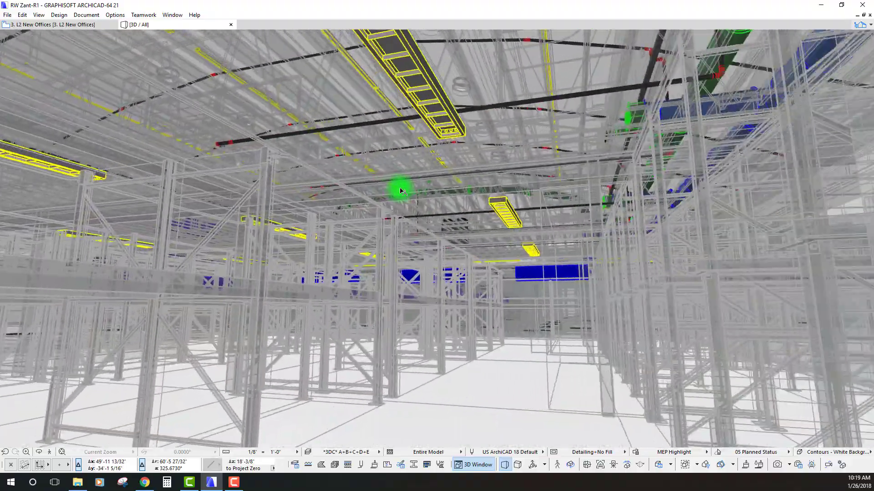
{"action": "key", "text": "Page_Up"}
{"action": "key", "text": "Page_Up"}
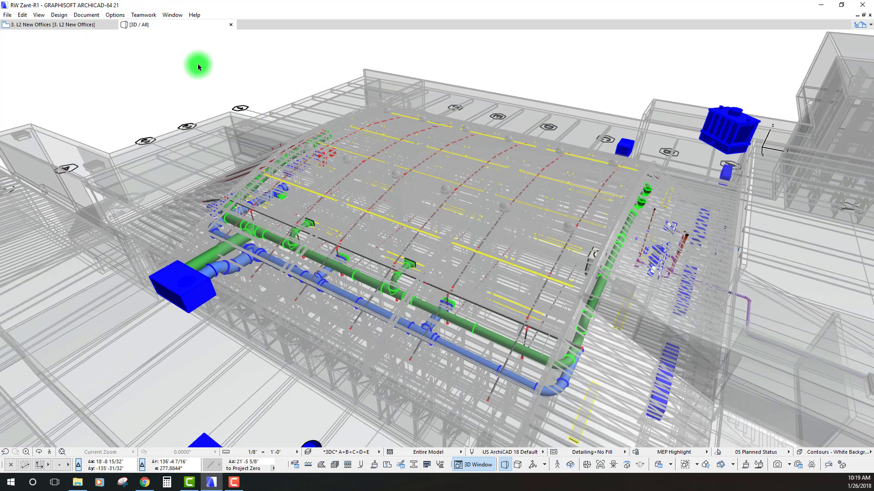
Switch the 3D view to the Contours - Black Background style
{"action": "right_click", "coordinate": [197, 67]}
{"action": "mouse_move", "coordinate": [308, 73]}
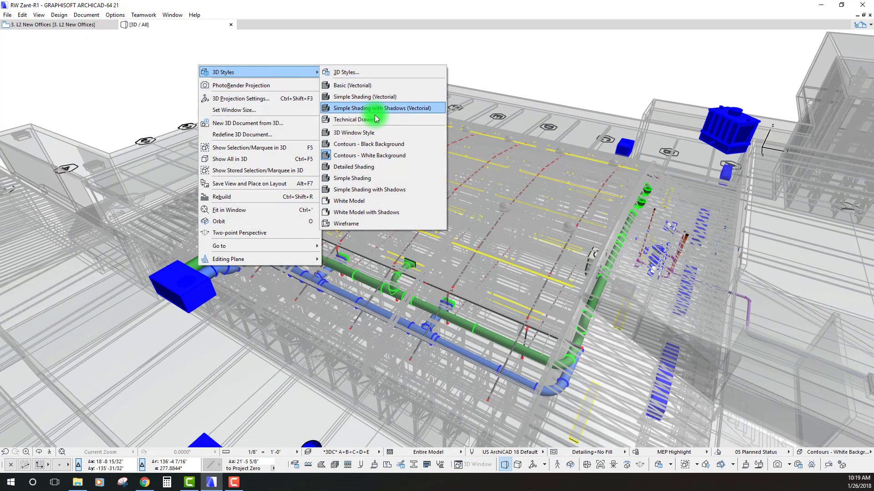
{"action": "left_click", "coordinate": [370, 144]}
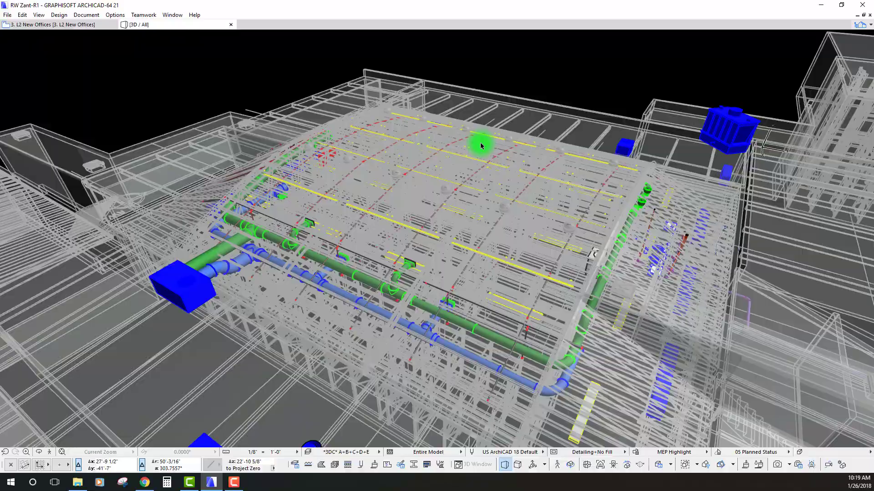
Orbit from a low viewpoint up to an overhead view of the pipes
{"action": "middle_click_drag", "start_coordinate": [481, 146], "coordinate": [296, 121], "text": "shift"}
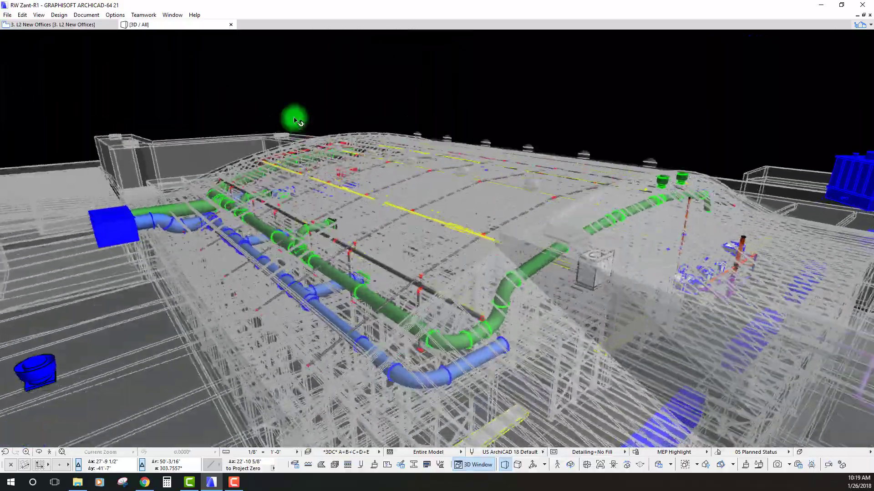
{"action": "scroll", "coordinate": [296, 121], "scroll_direction": "up", "scroll_amount": 10}
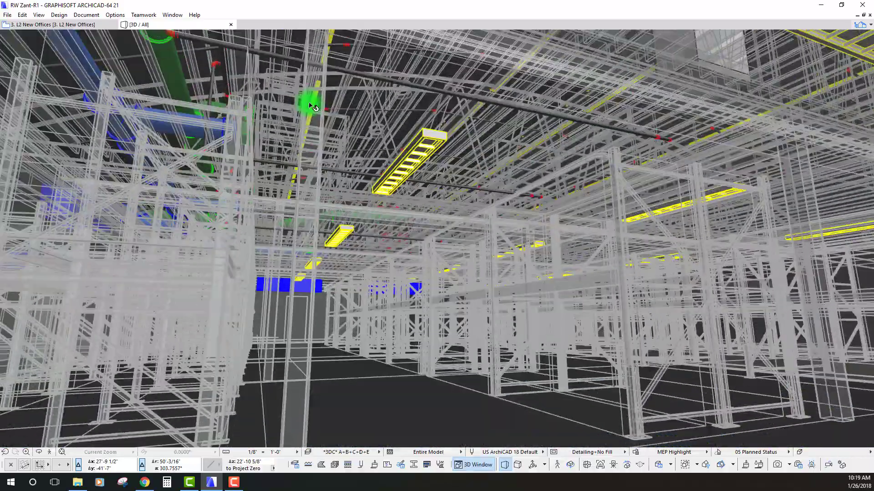
{"action": "scroll", "coordinate": [310, 106], "scroll_direction": "down", "scroll_amount": 15}
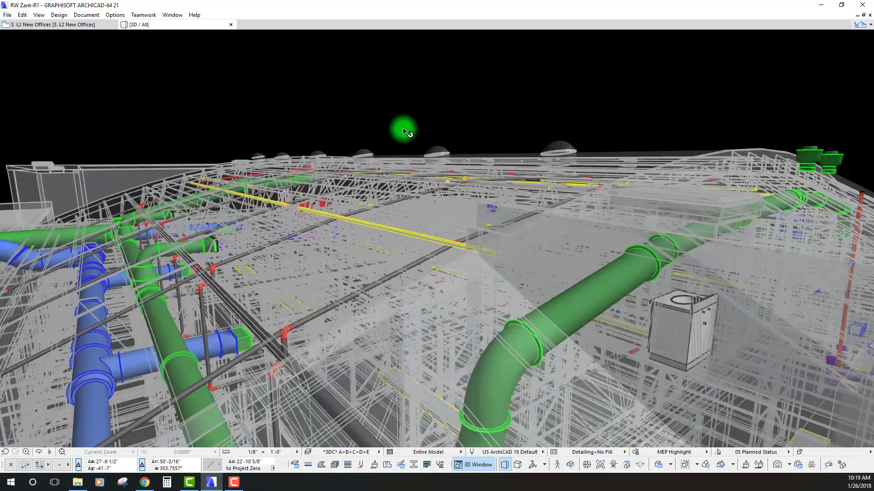
{"action": "middle_click_drag", "start_coordinate": [403, 131], "coordinate": [229, 51], "text": "shift"}
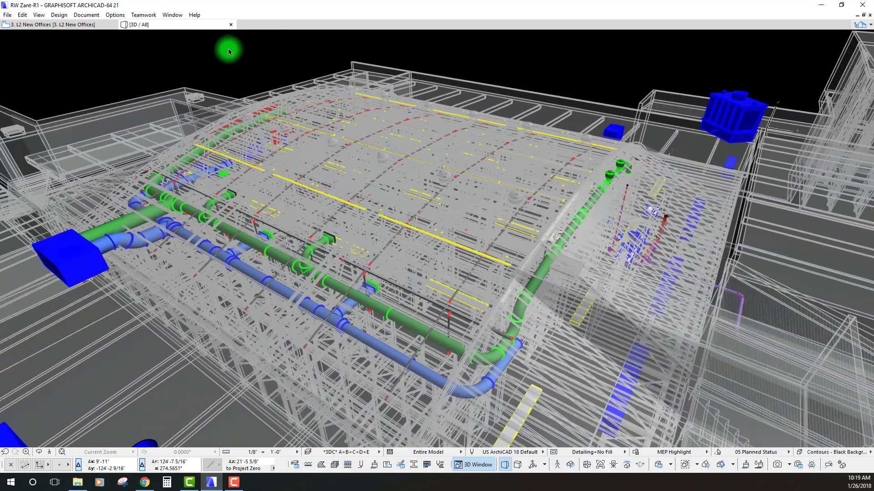
{"action": "right_click", "coordinate": [228, 52]}
{"action": "mouse_move", "coordinate": [264, 53]}
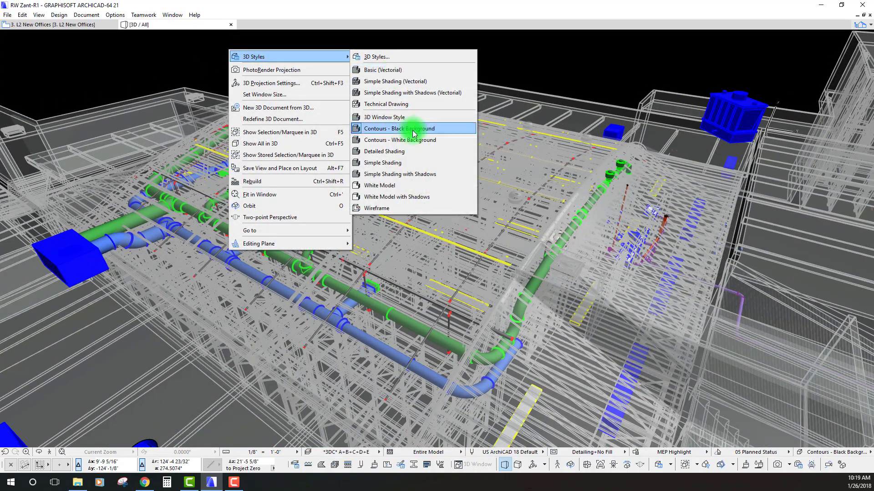
Replace pen 116 with black pen 141 for MEP Highlight's line, marker and text override
{"action": "left_click", "coordinate": [86, 14]}
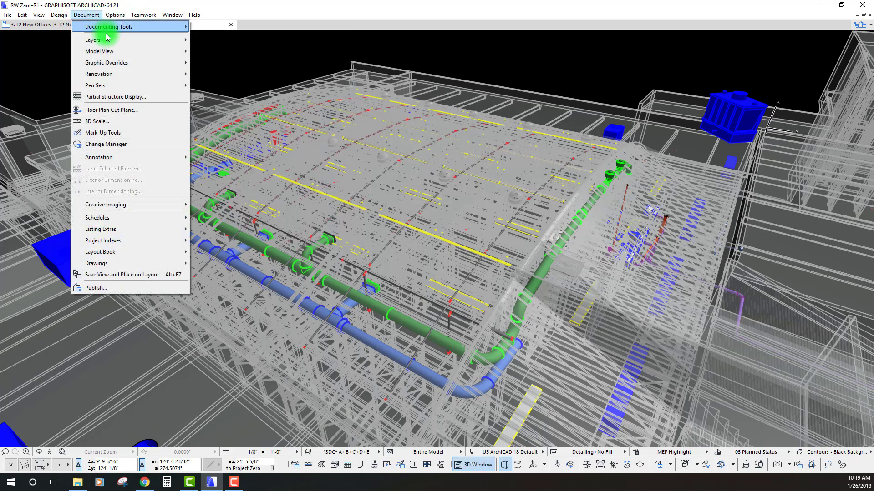
{"action": "mouse_move", "coordinate": [184, 62]}
{"action": "left_click", "coordinate": [273, 61]}
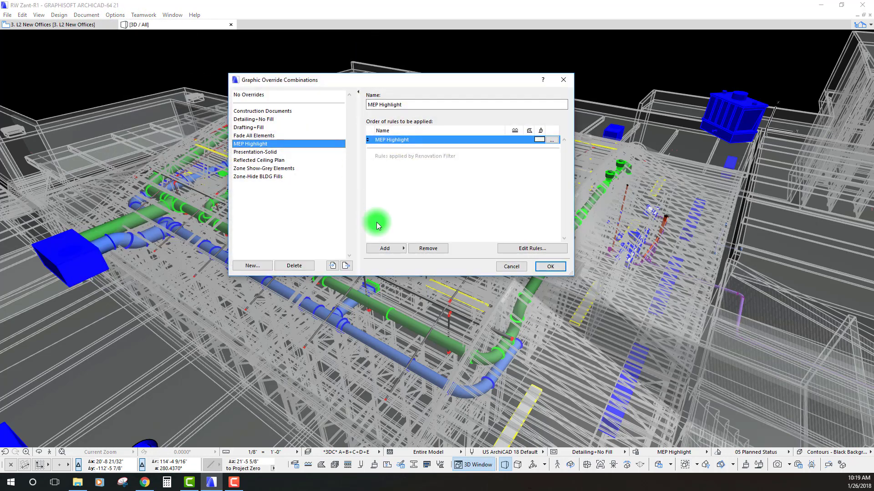
{"action": "left_click", "coordinate": [553, 140]}
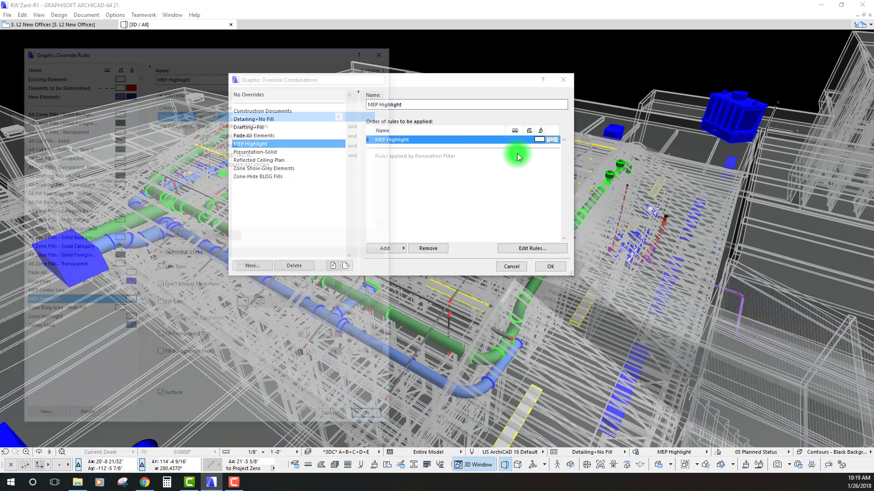
{"action": "left_click", "coordinate": [341, 287]}
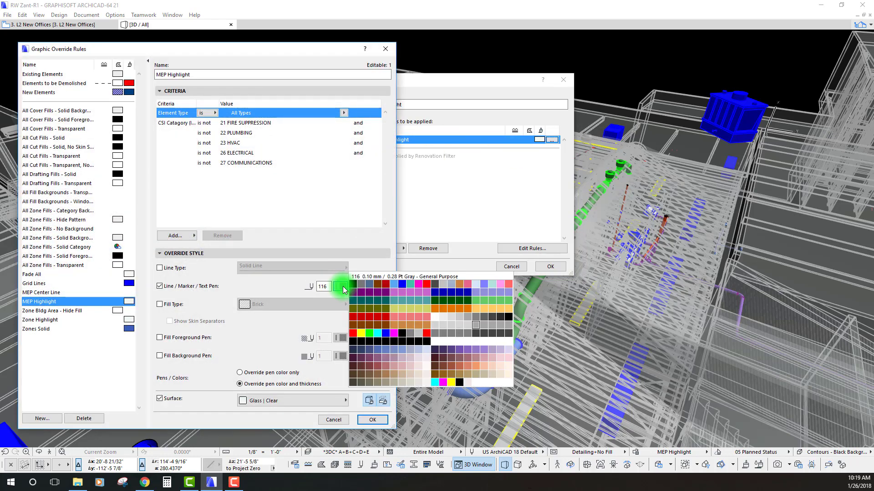
{"action": "left_click", "coordinate": [354, 347]}
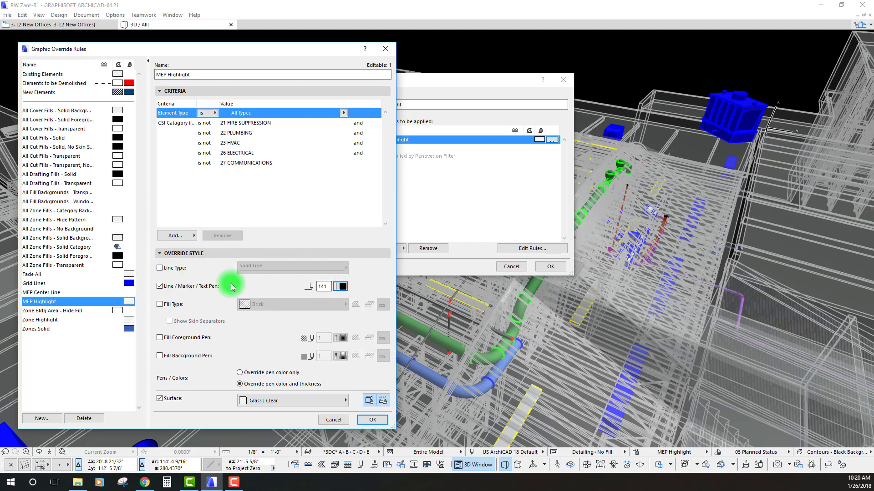
{"action": "left_click", "coordinate": [372, 419]}
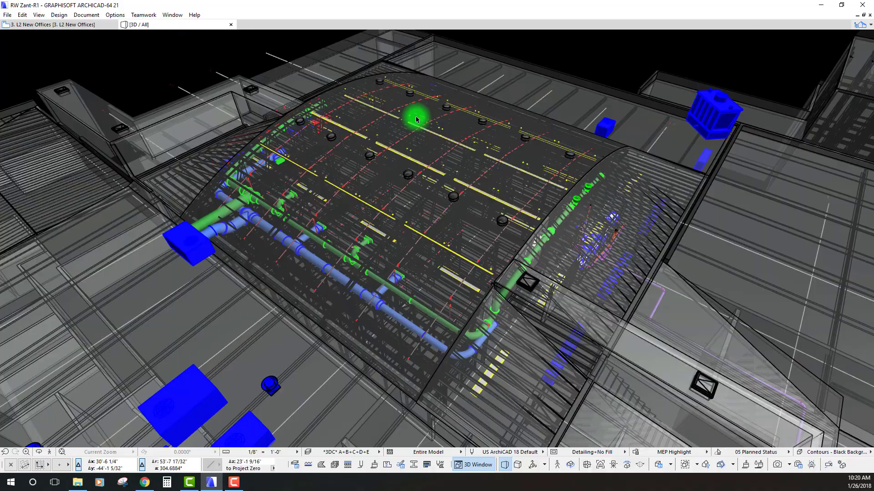
Orbit into the office interior to inspect the fixtures, pipes and ducts under the override
{"action": "middle_click_drag", "start_coordinate": [417, 119], "coordinate": [21, 40], "text": "shift"}
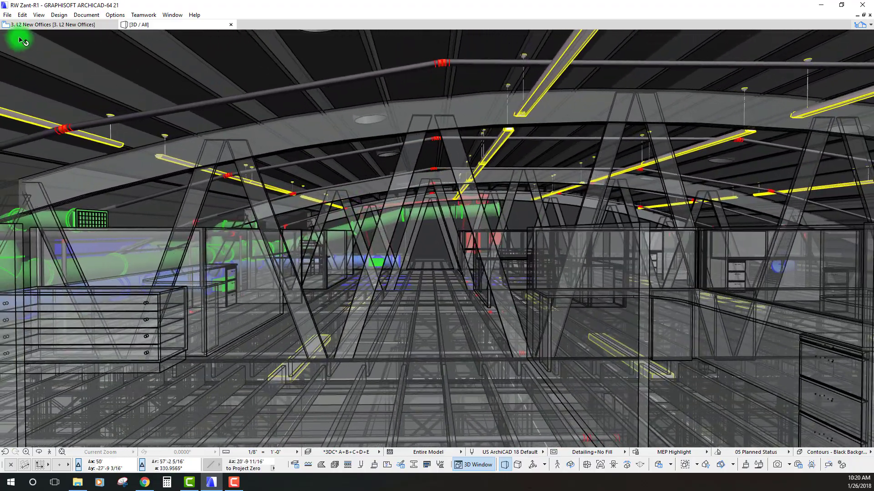
Switch to the 3. L2 New Offices floor plan, leaving the layer combination unchanged
{"action": "left_click", "coordinate": [41, 25]}
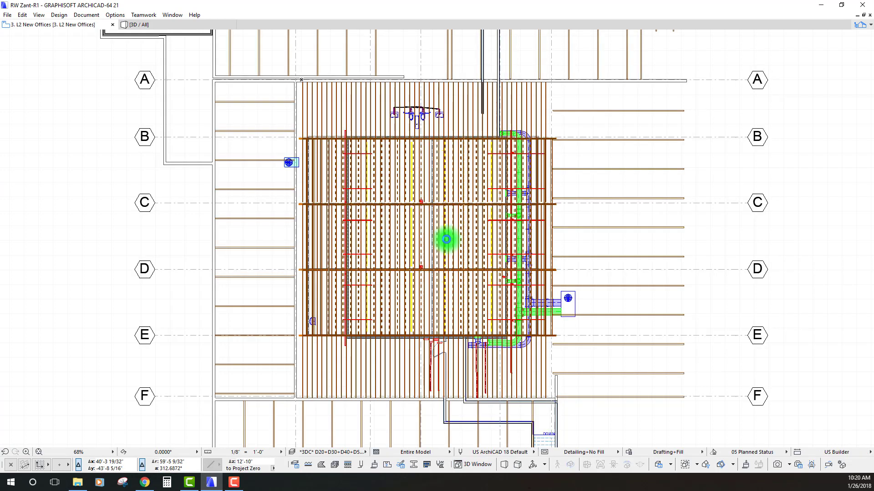
{"action": "left_click", "coordinate": [332, 452]}
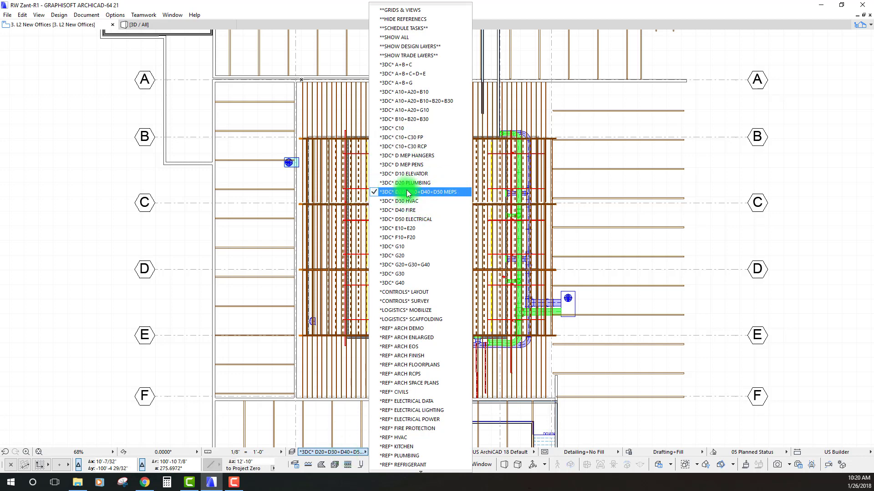
{"action": "left_click", "coordinate": [171, 183]}
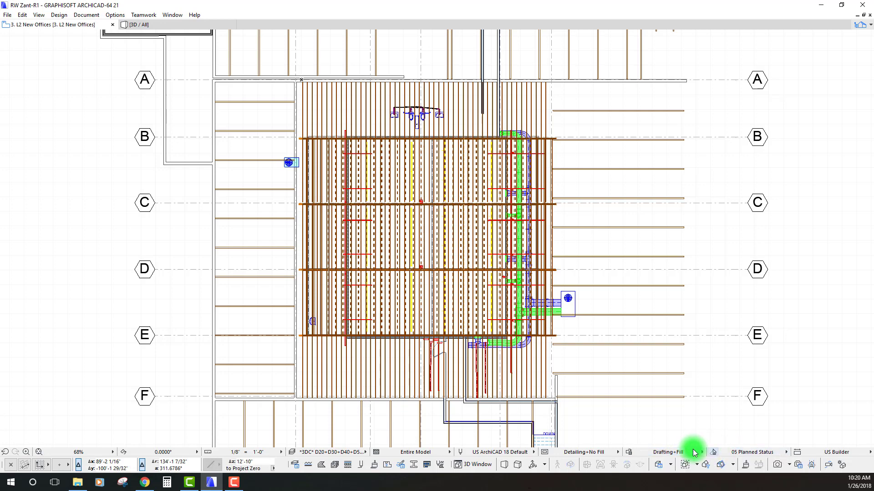
Apply the MEP Highlight graphic override to the plan and zoom toward the ceiling grid area
{"action": "left_click", "coordinate": [679, 453]}
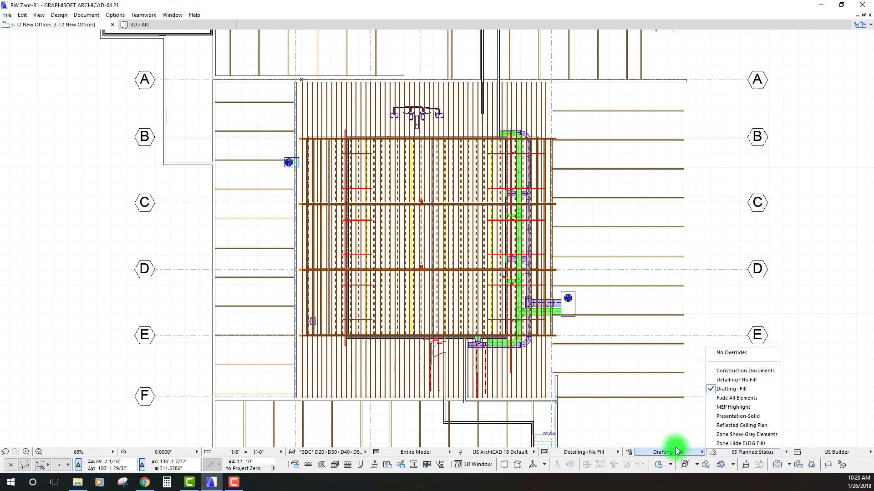
{"action": "left_click", "coordinate": [726, 412]}
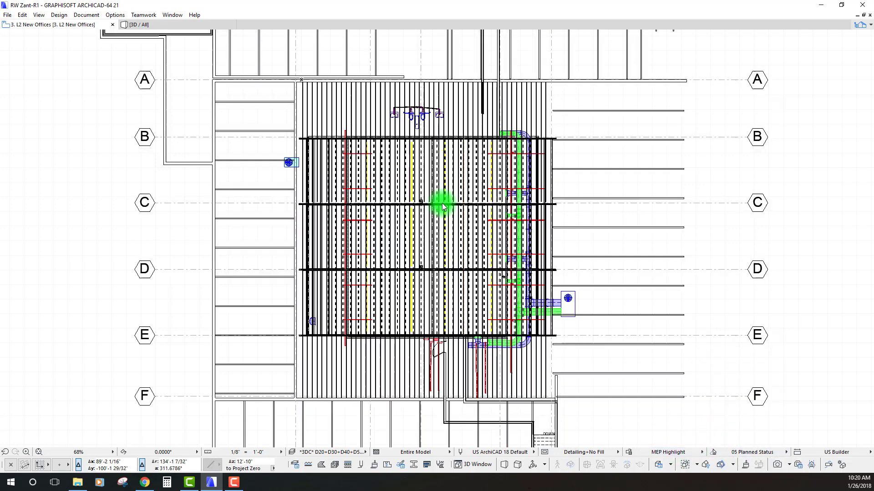
{"action": "middle_click_drag", "start_coordinate": [425, 226], "coordinate": [415, 211]}
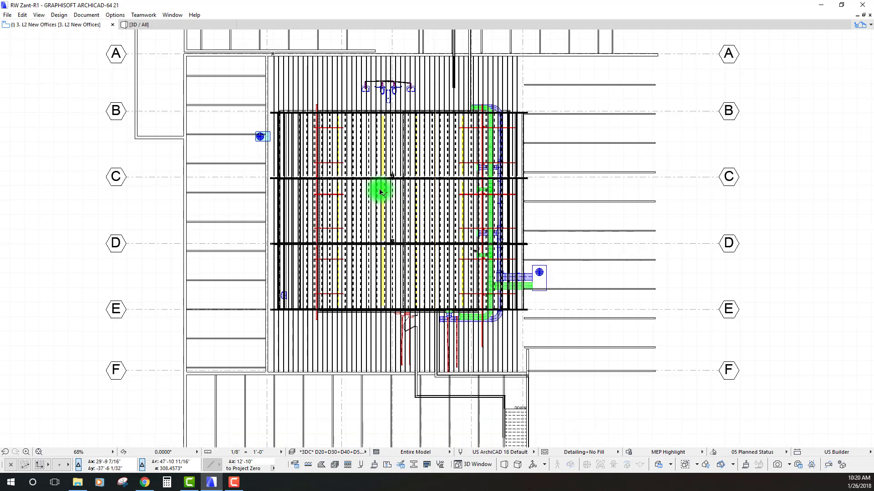
{"action": "scroll", "coordinate": [373, 208], "scroll_direction": "up", "scroll_amount": 2}
Change the MEP Highlight rule's line, marker and text pen from 141 to light grey pen 111
{"action": "left_click", "coordinate": [115, 15]}
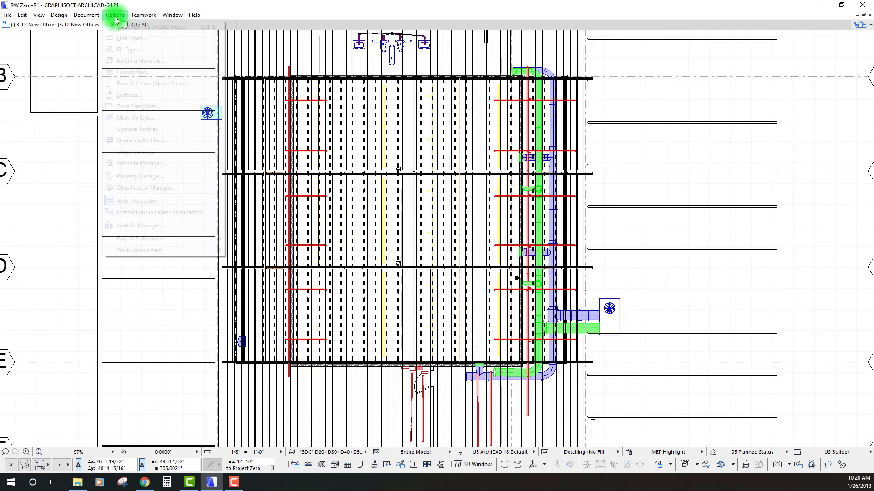
{"action": "mouse_move", "coordinate": [87, 17]}
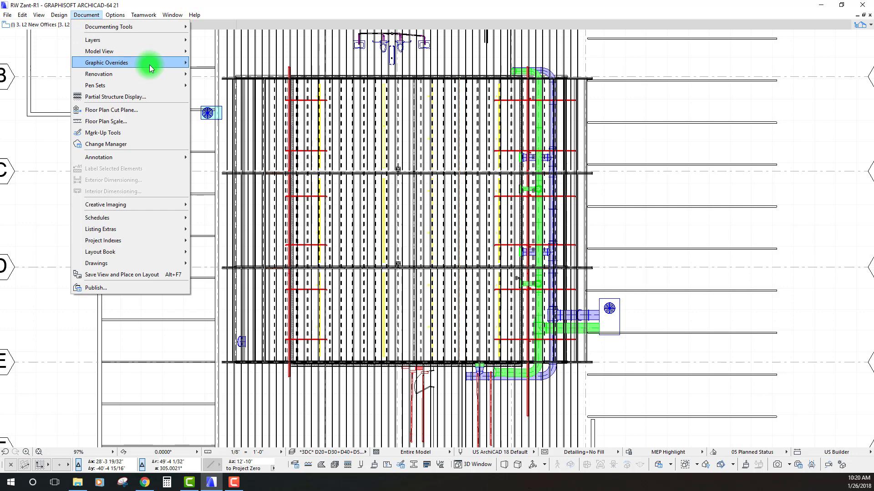
{"action": "mouse_move", "coordinate": [184, 62]}
{"action": "left_click", "coordinate": [258, 64]}
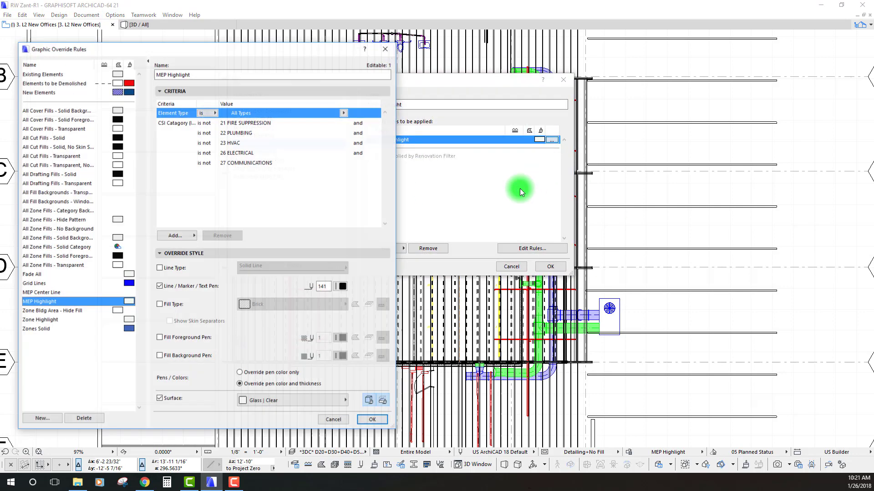
{"action": "left_click", "coordinate": [338, 287]}
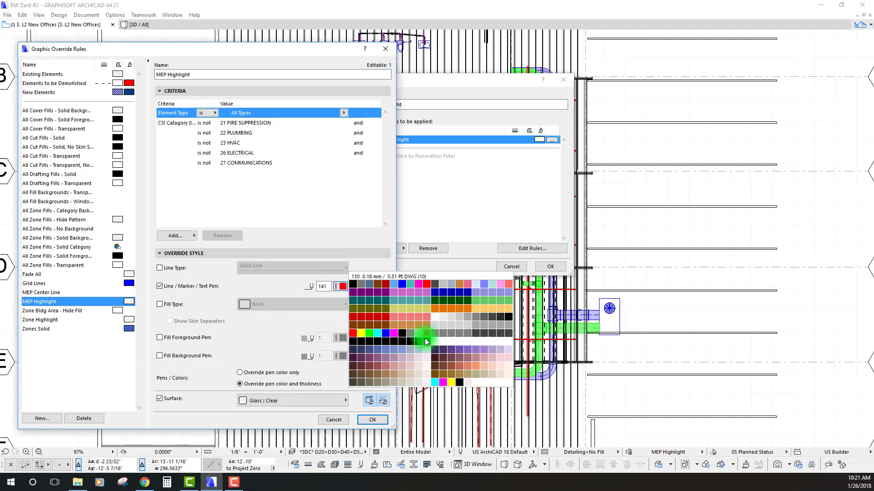
{"action": "left_click", "coordinate": [439, 320]}
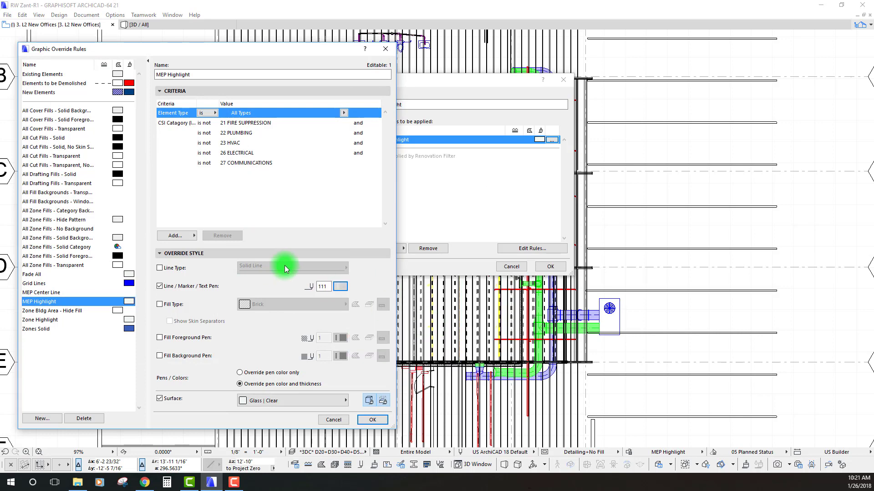
{"action": "left_click", "coordinate": [373, 420]}
{"action": "left_click", "coordinate": [550, 267]}
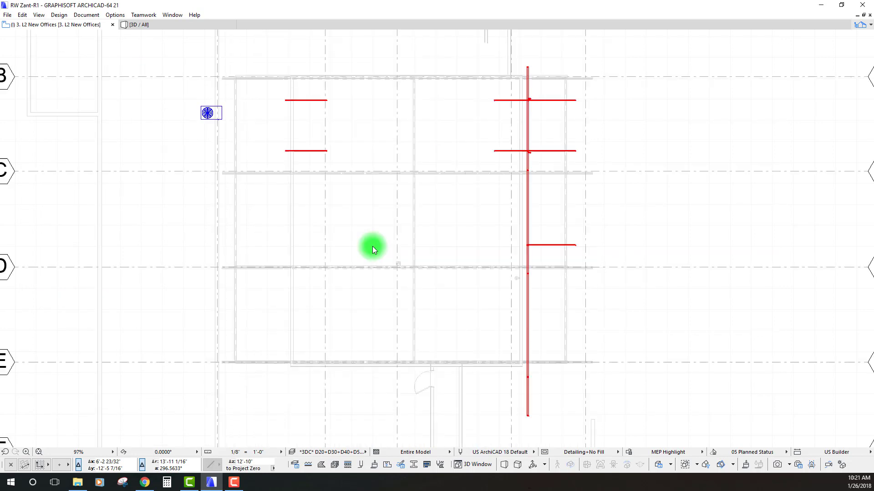
Pan across the faded L2 plan to review the MEP runs, then return to 3D / All
{"action": "middle_click_drag", "start_coordinate": [390, 234], "coordinate": [361, 241]}
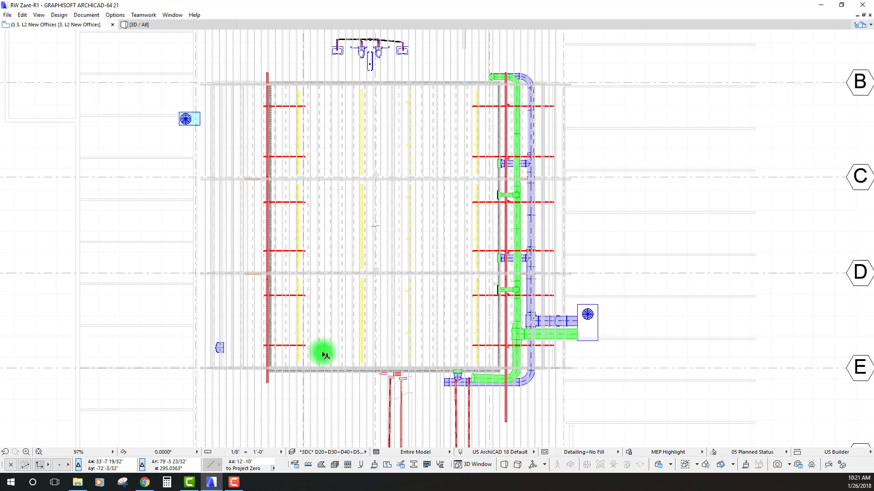
{"action": "middle_click_drag", "start_coordinate": [348, 153], "coordinate": [338, 162]}
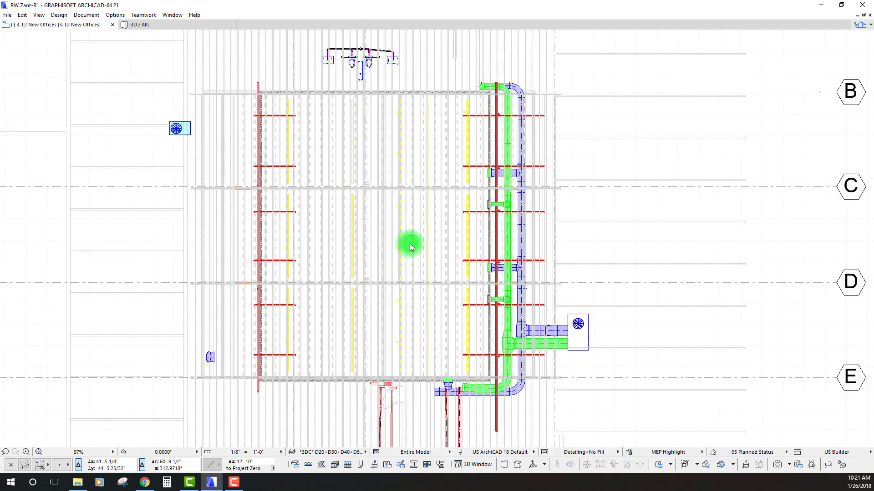
{"action": "left_click", "coordinate": [138, 25]}
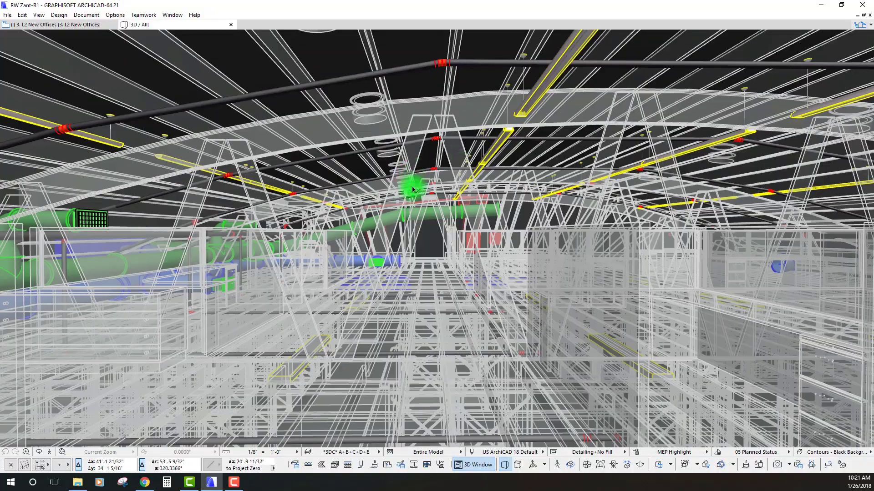
Orbit to an oblique view of the ceiling area and apply the Contours - White Background 3D style
{"action": "middle_click_drag", "start_coordinate": [412, 190], "coordinate": [692, 106], "text": "shift"}
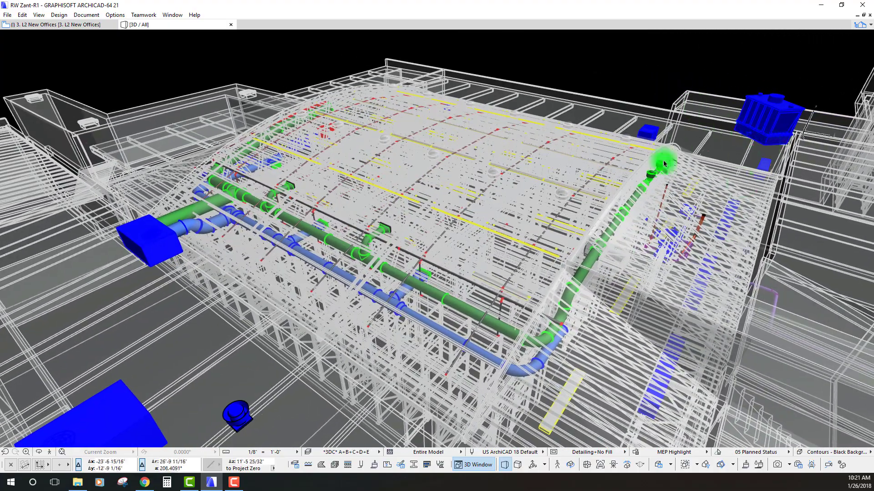
{"action": "middle_click_drag", "start_coordinate": [487, 235], "coordinate": [258, 43], "text": "shift"}
{"action": "right_click", "coordinate": [260, 53]}
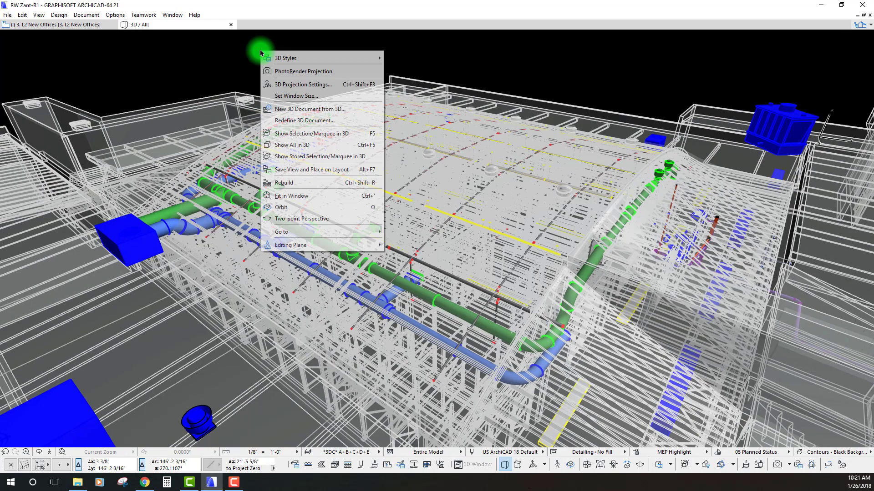
{"action": "left_click", "coordinate": [337, 58]}
{"action": "left_click", "coordinate": [425, 145]}
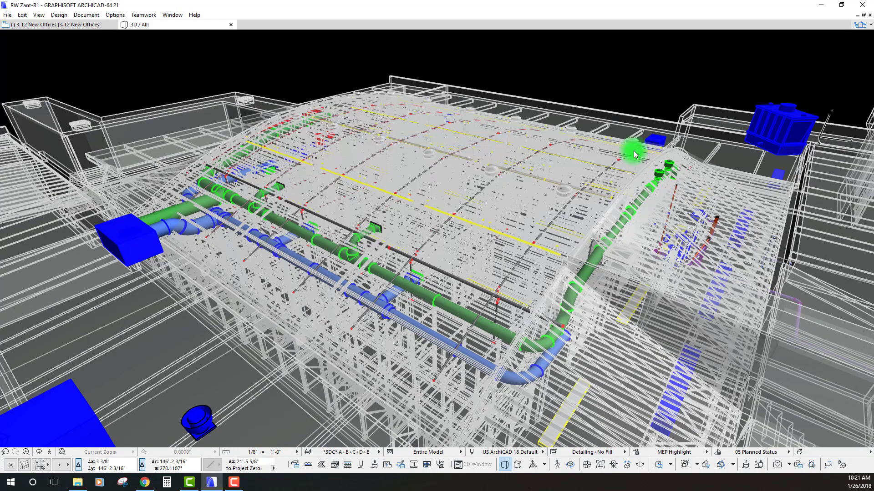